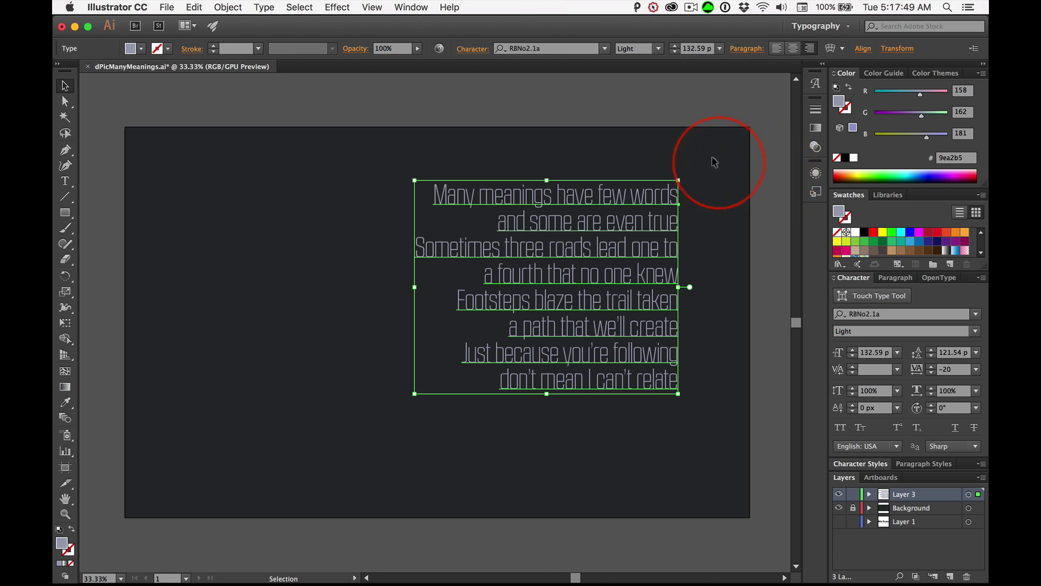
Deselect the poem text, switch to Finder and close both of its open windows
click(705, 168)
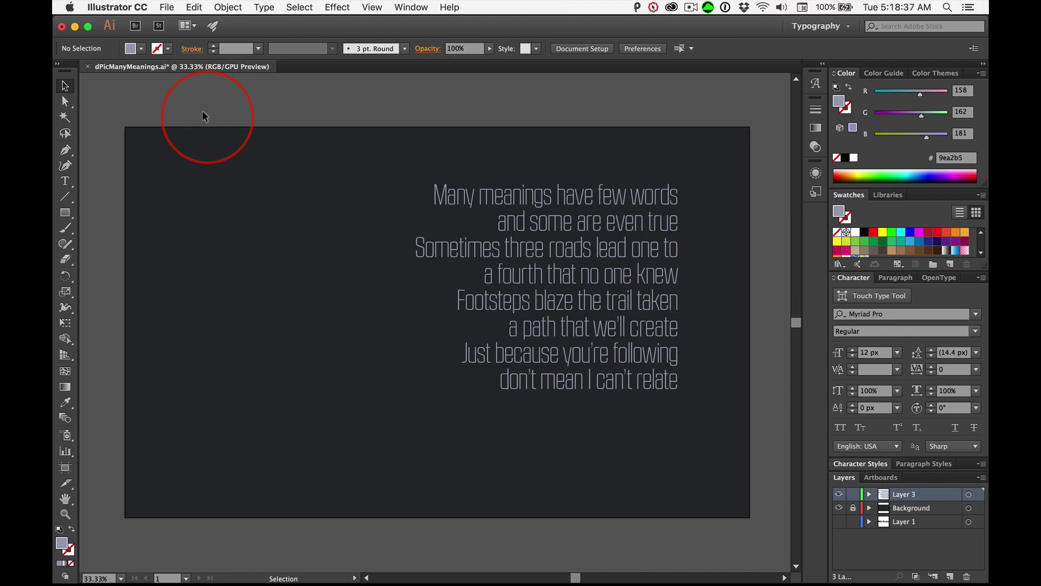
key(super)
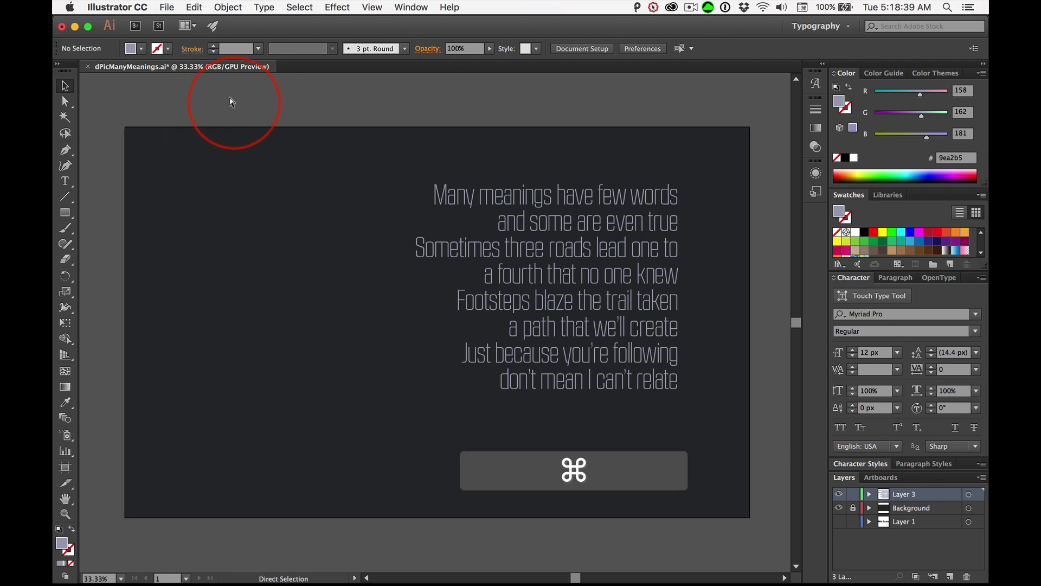
key(super+Tab)
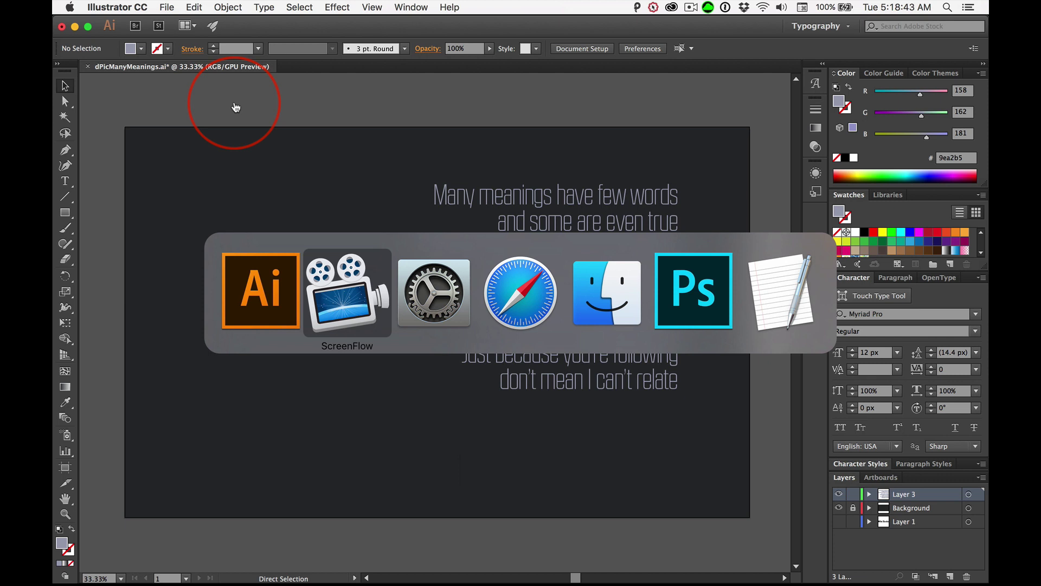
key(super+Tab)
key(super+Tab)
key(super+Tab)
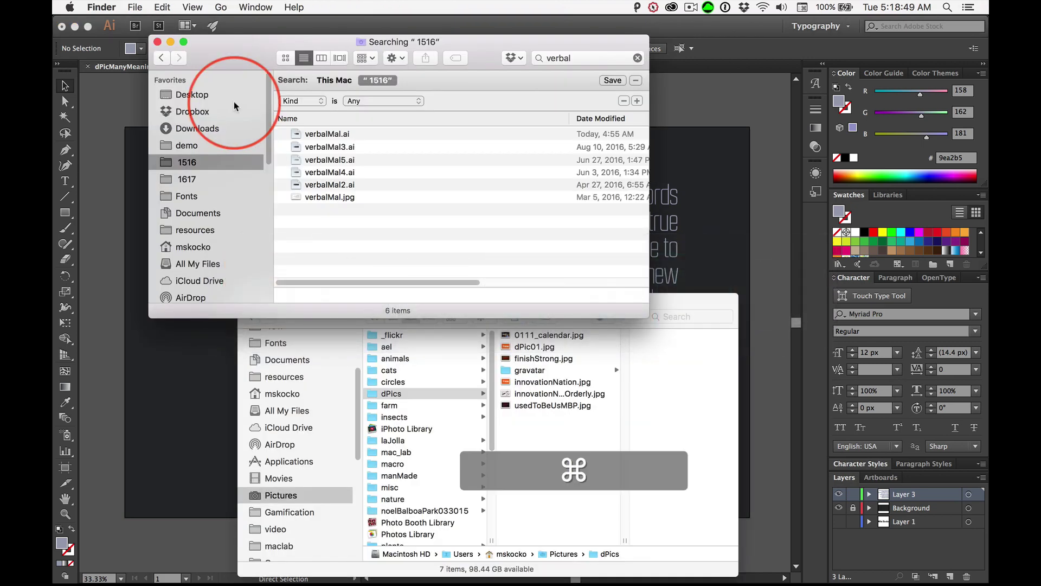
key(super+w)
key(super+w)
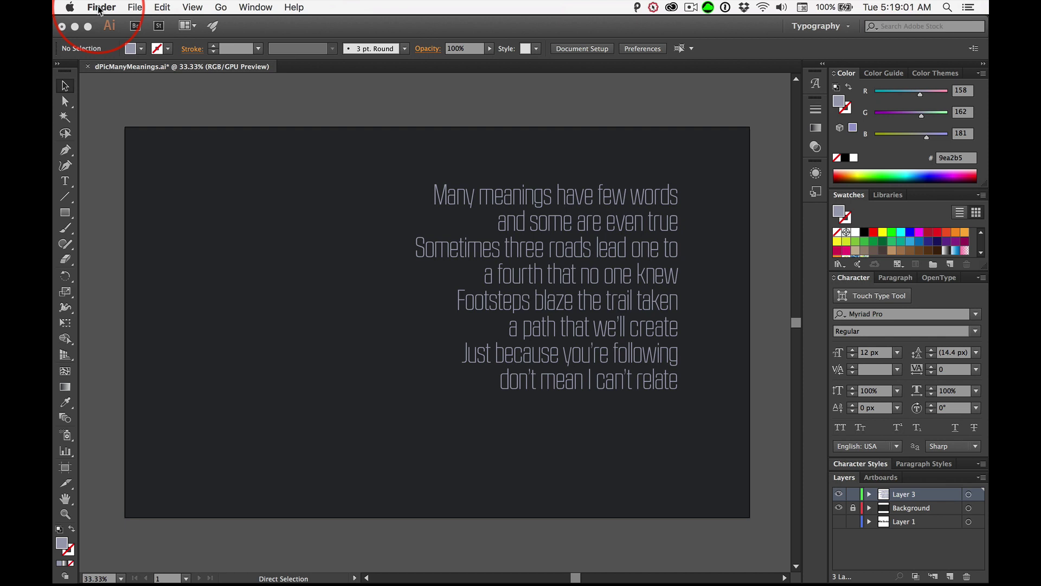
key(super)
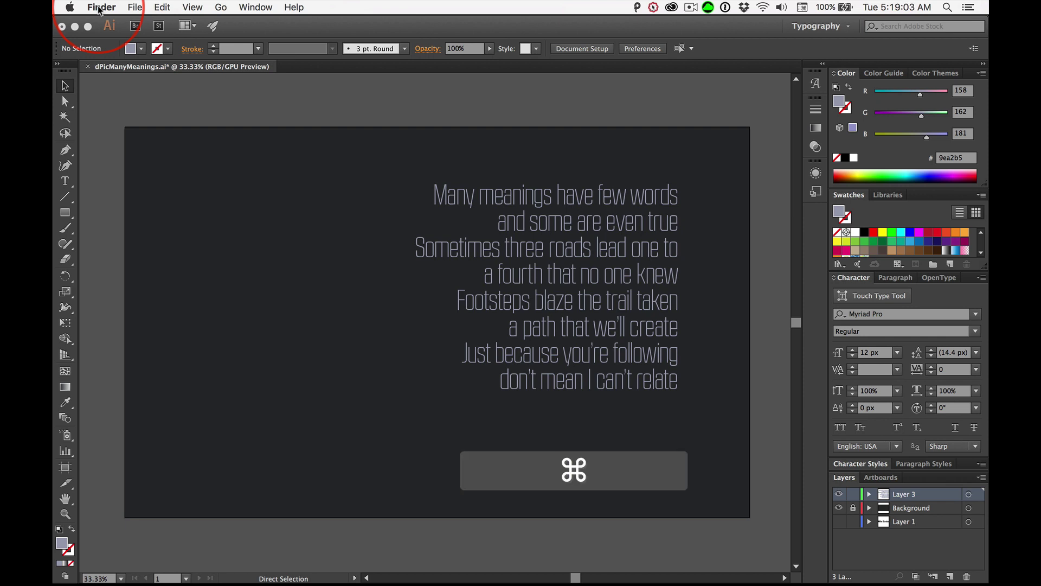
key(super+Tab)
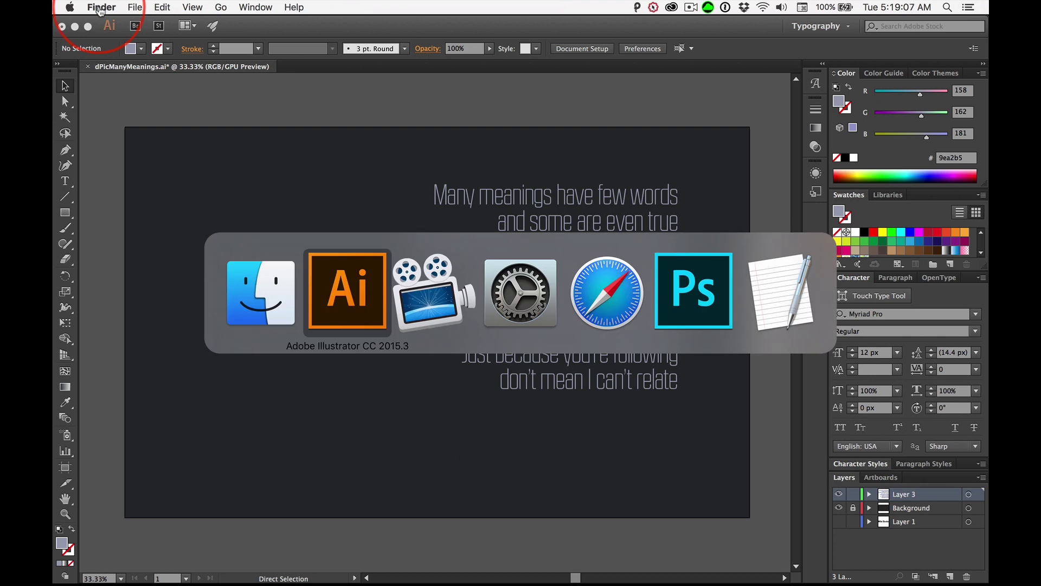
key(super+Tab)
key(super+Tab)
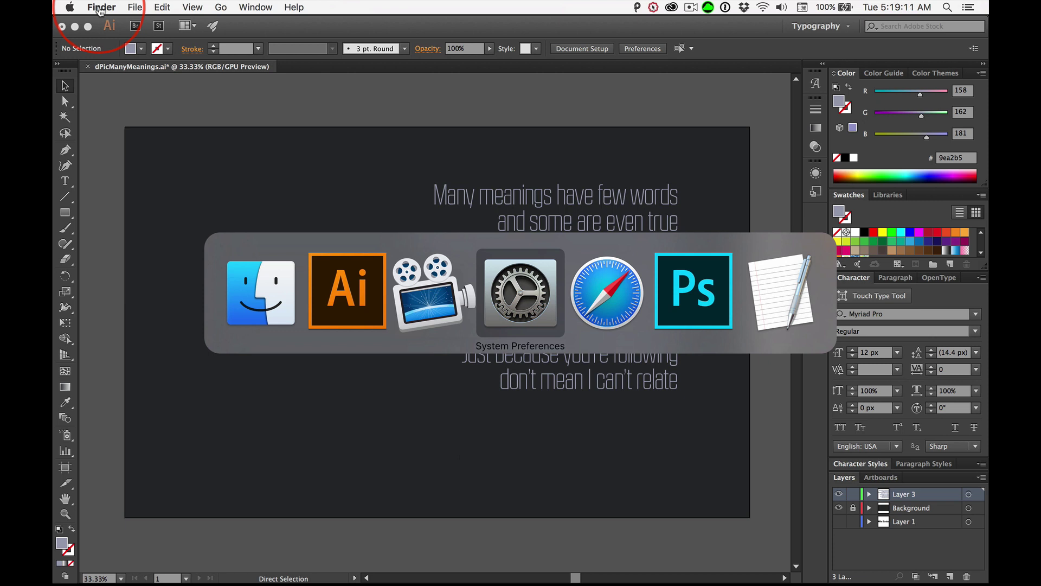
click(282, 294)
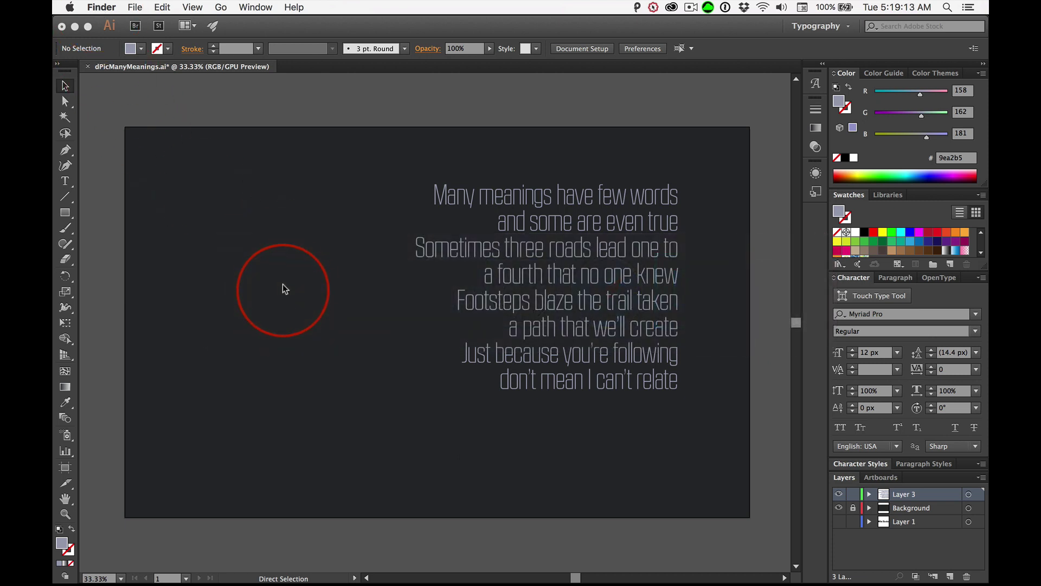
Open the Finder preferences and set new Finder windows to show the home folder
click(100, 8)
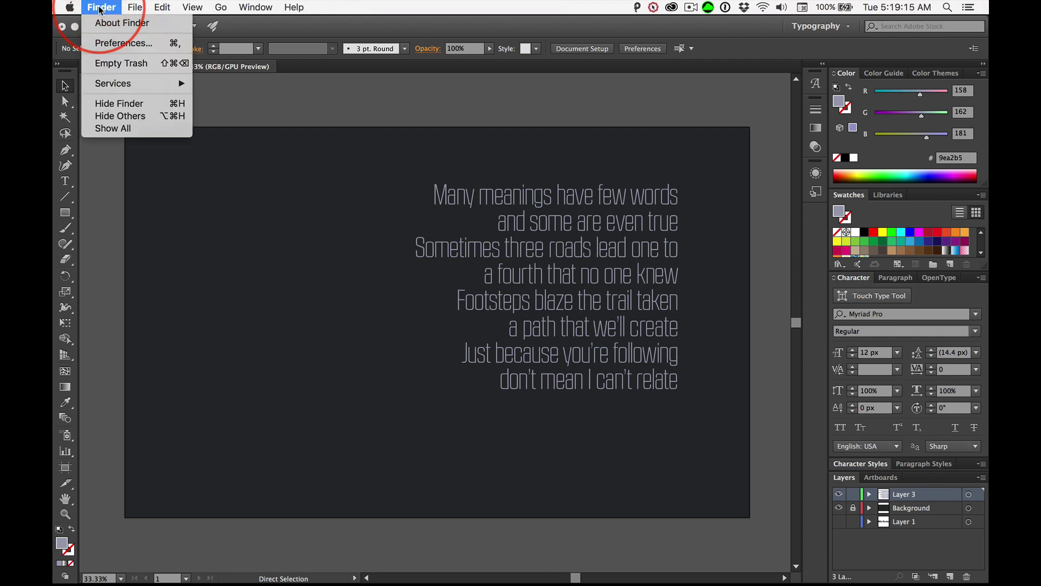
click(116, 43)
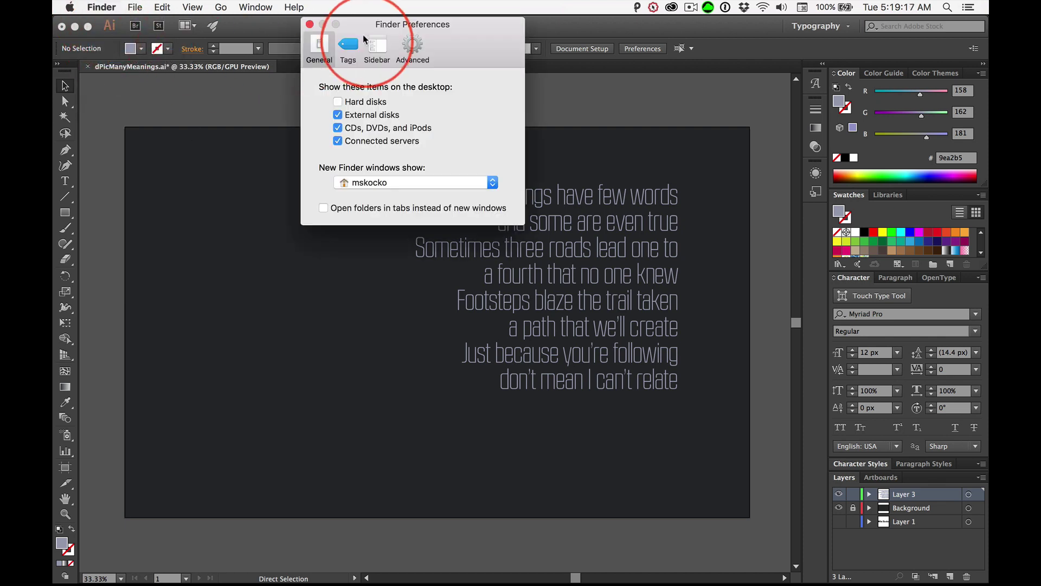
drag(365, 39, 295, 114)
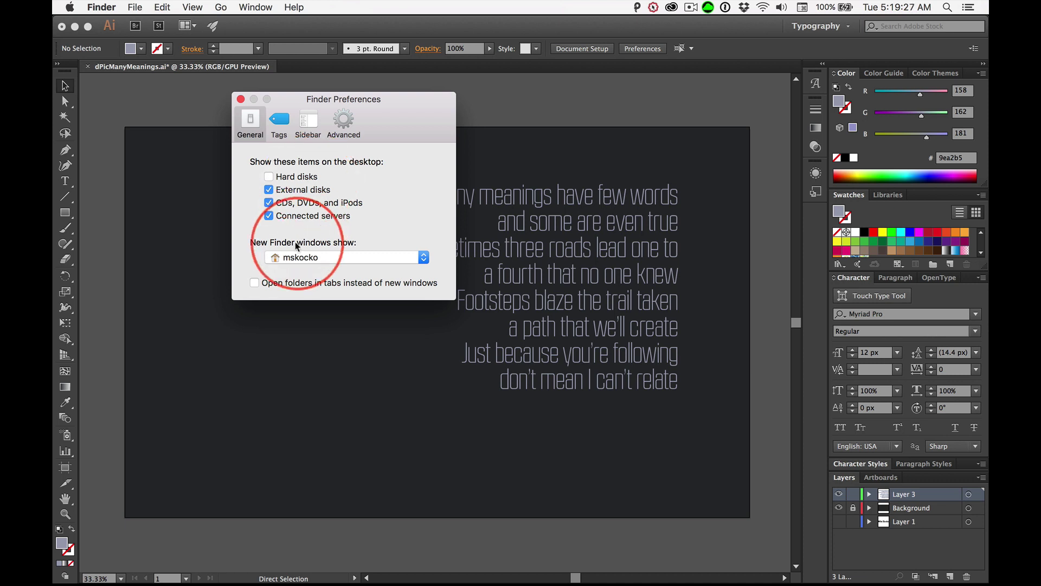
click(314, 262)
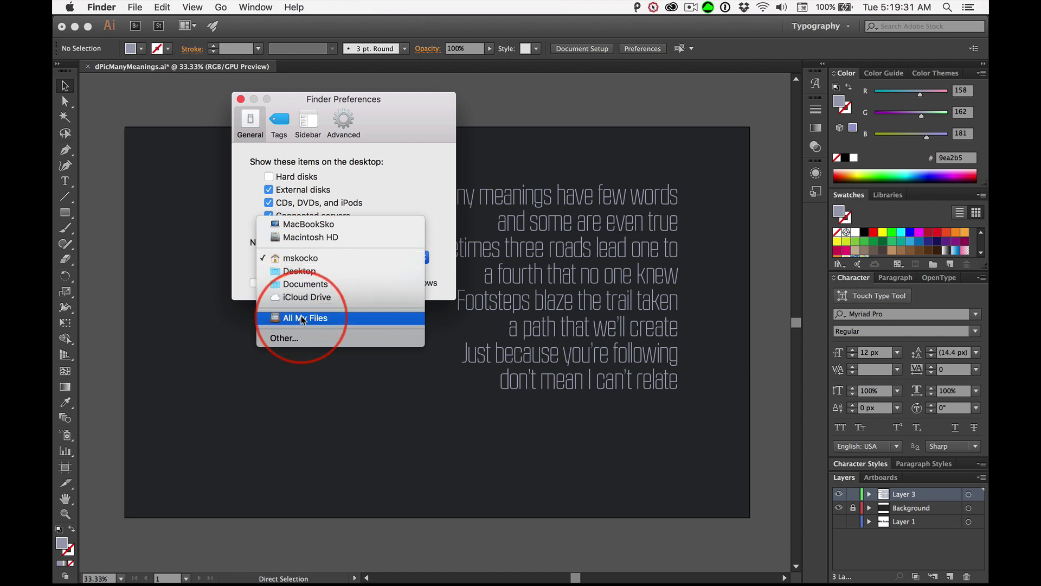
click(296, 261)
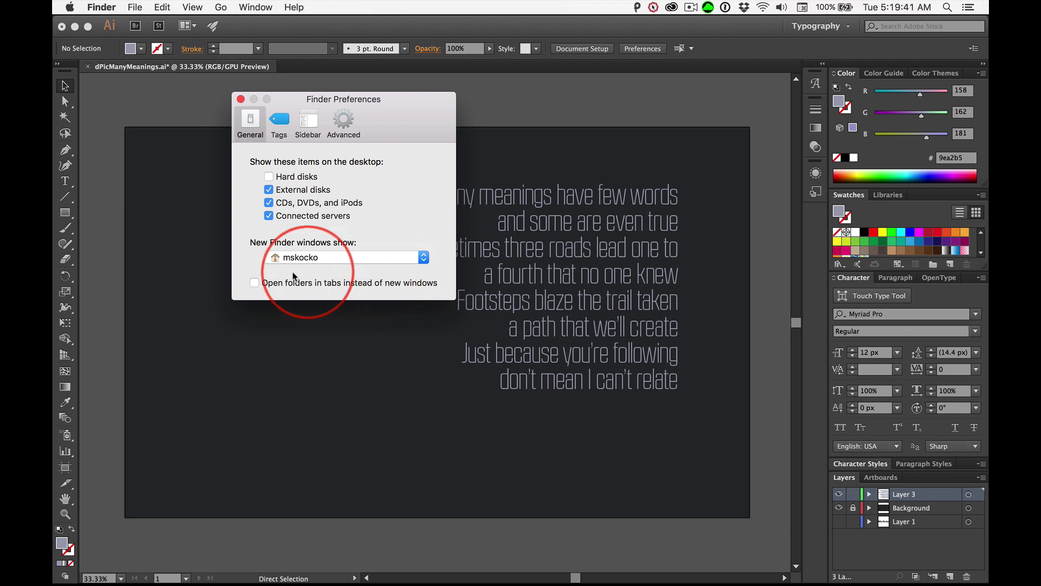
Review the sidebar and advanced Finder preferences, toggle the warning before emptying the Trash on and off, and close the preferences
click(306, 121)
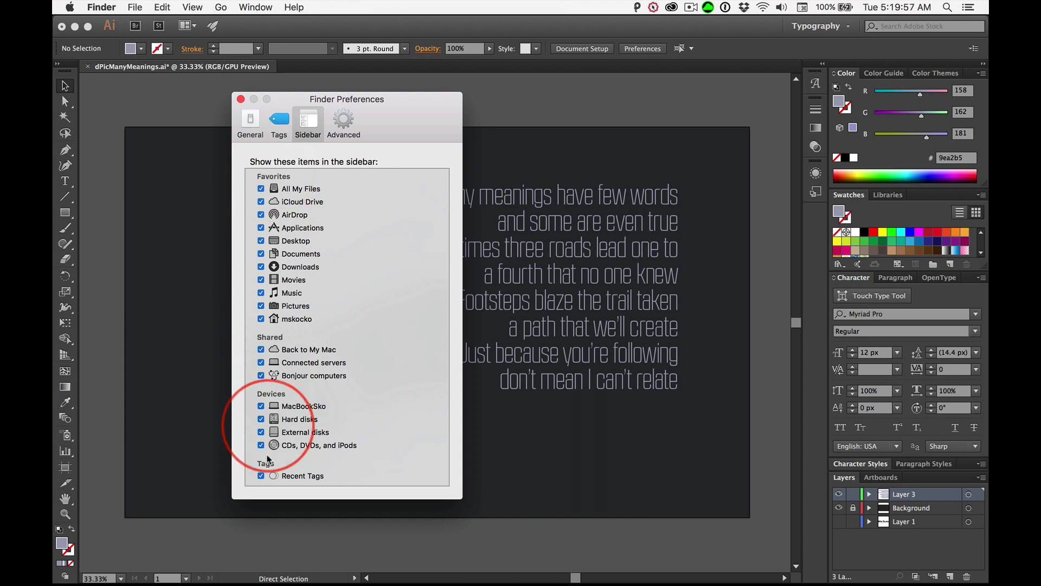
click(347, 115)
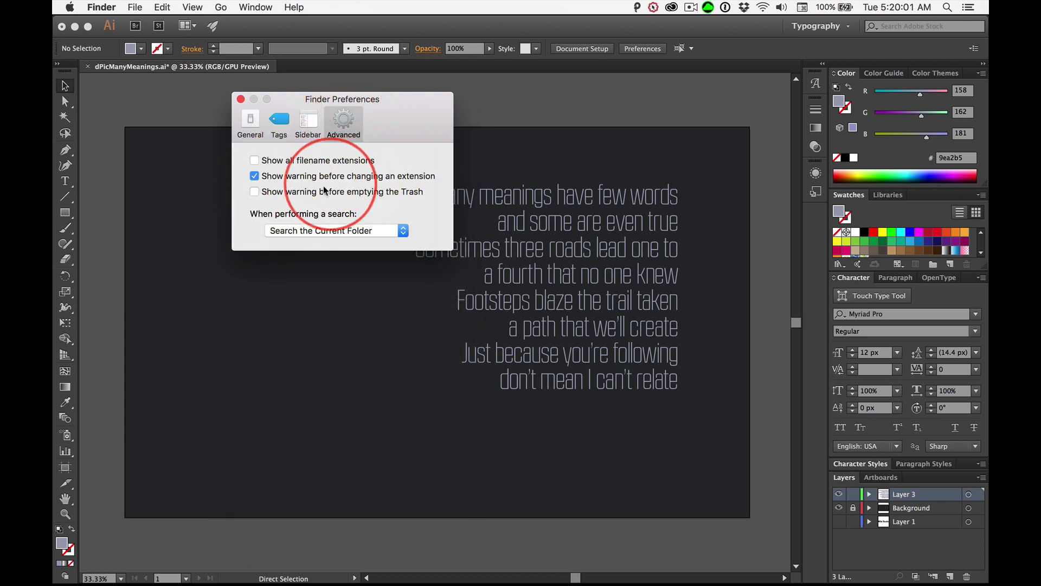
click(254, 192)
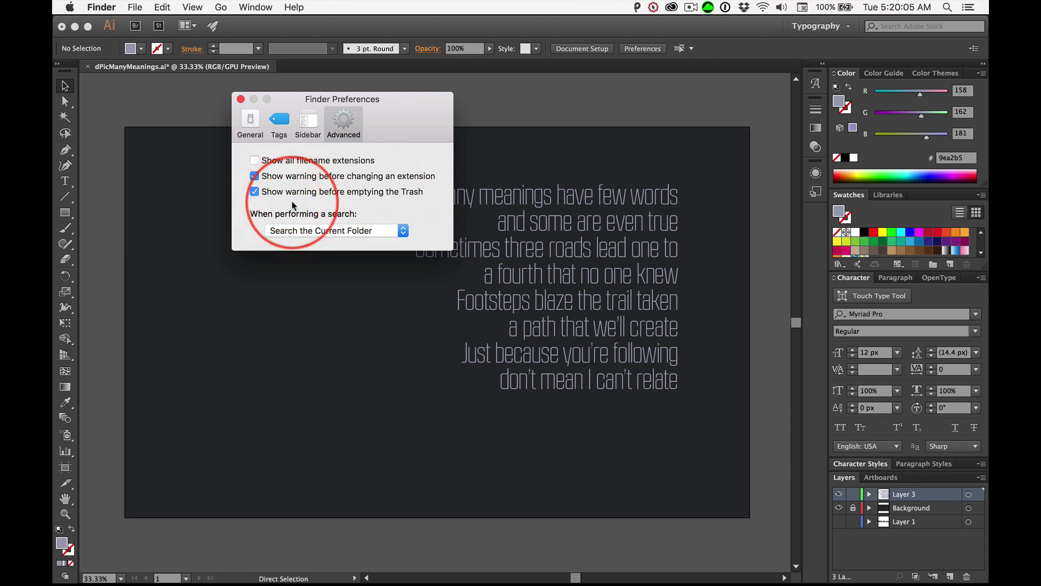
click(255, 192)
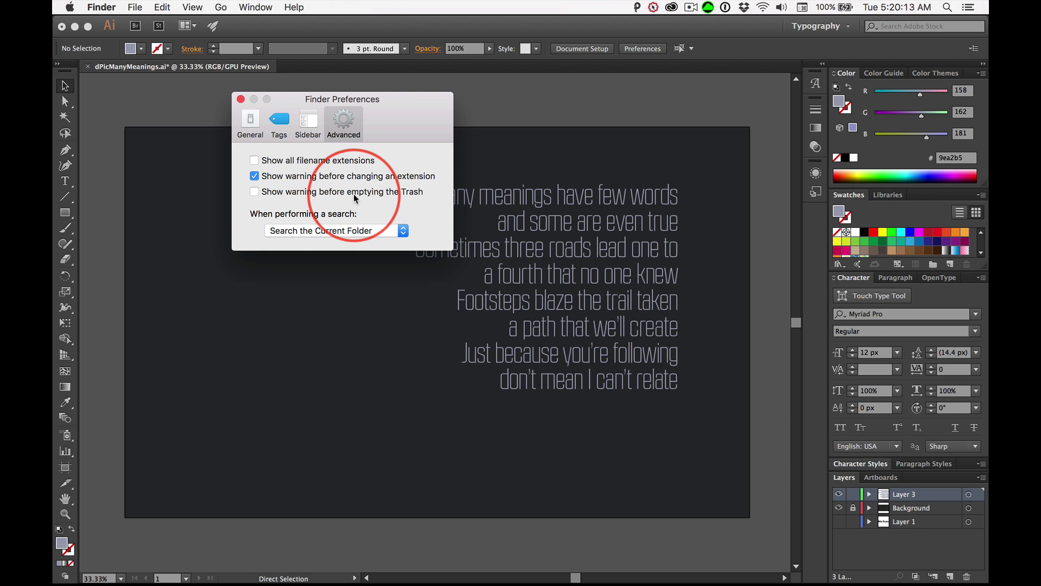
click(241, 100)
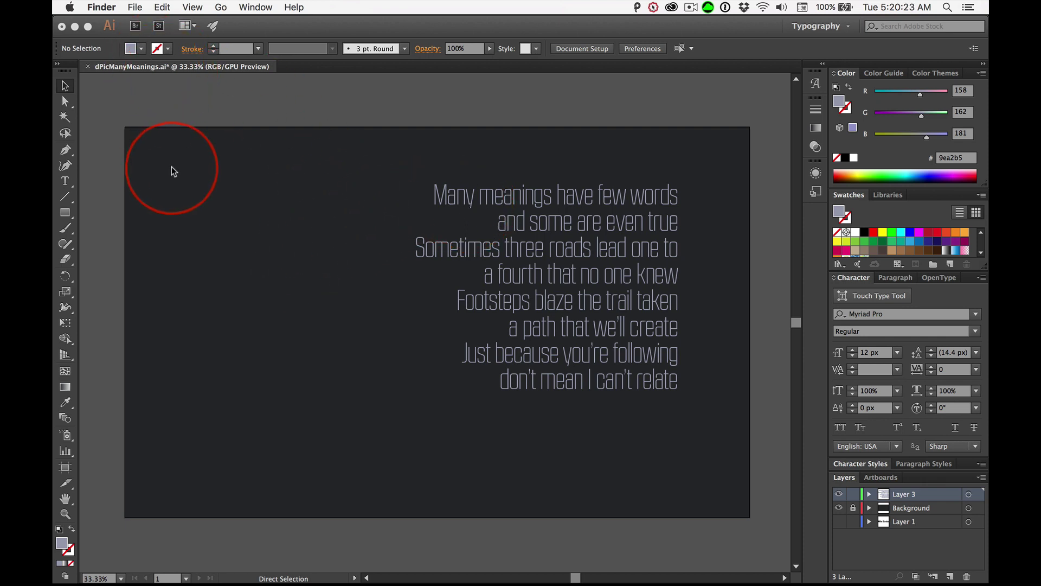
Switch back to Illustrator and save the dPicManyMeanings.ai document
key(super+s)
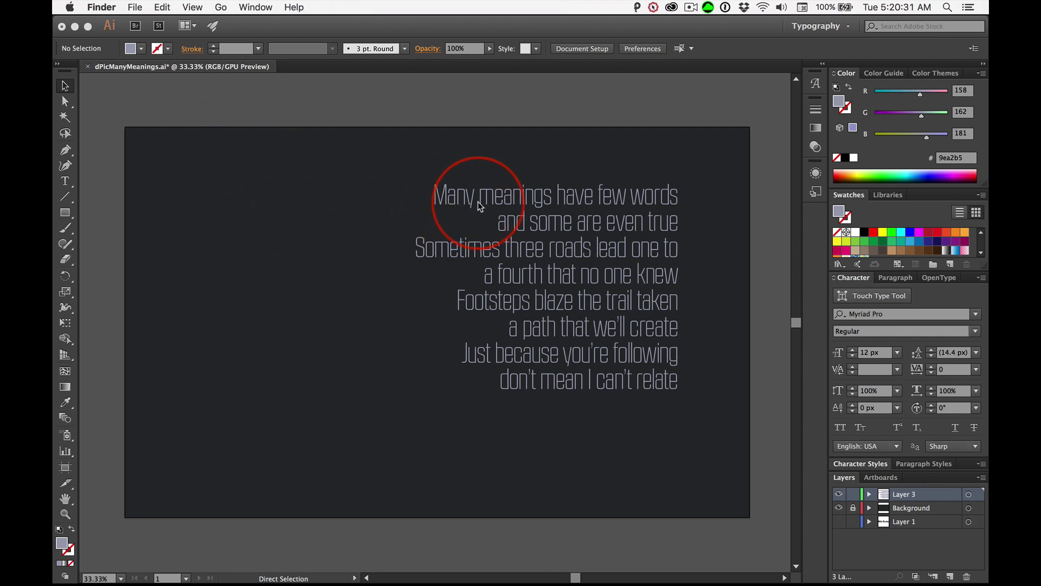
click(136, 7)
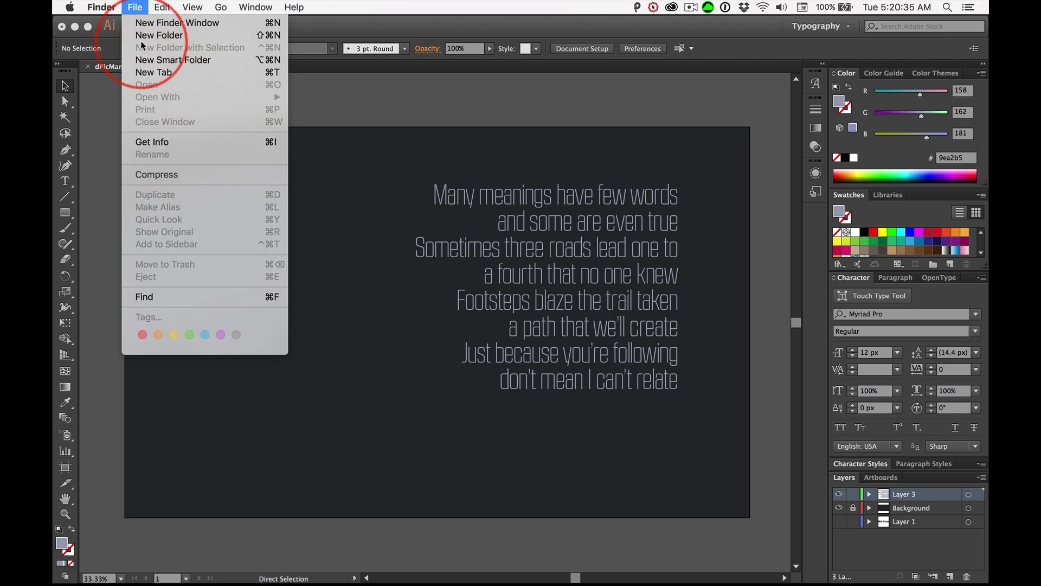
click(380, 109)
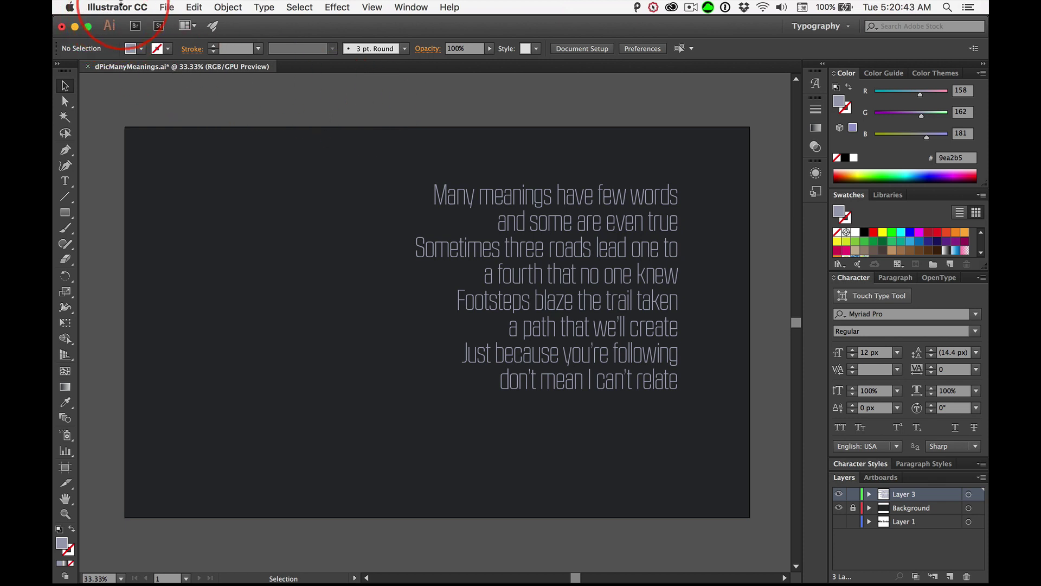
key(super)
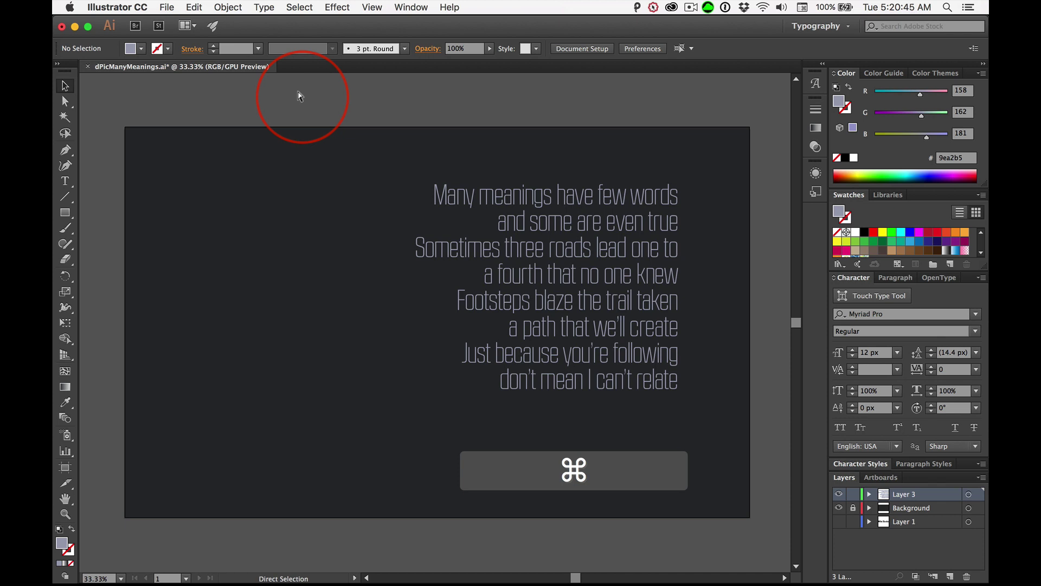
key(super+s)
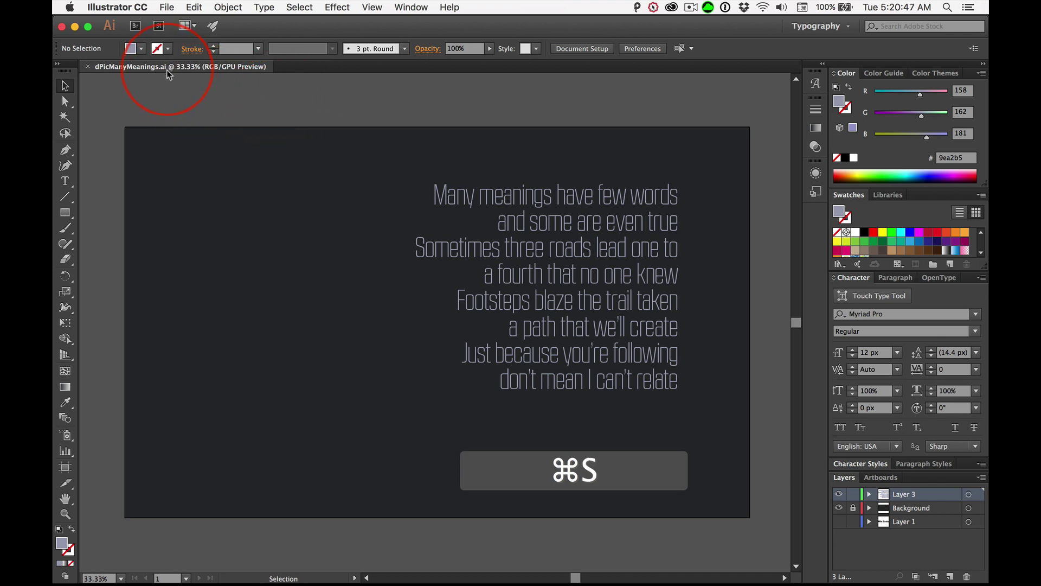
Open the artwork in Save for Web (Legacy) for export
click(166, 7)
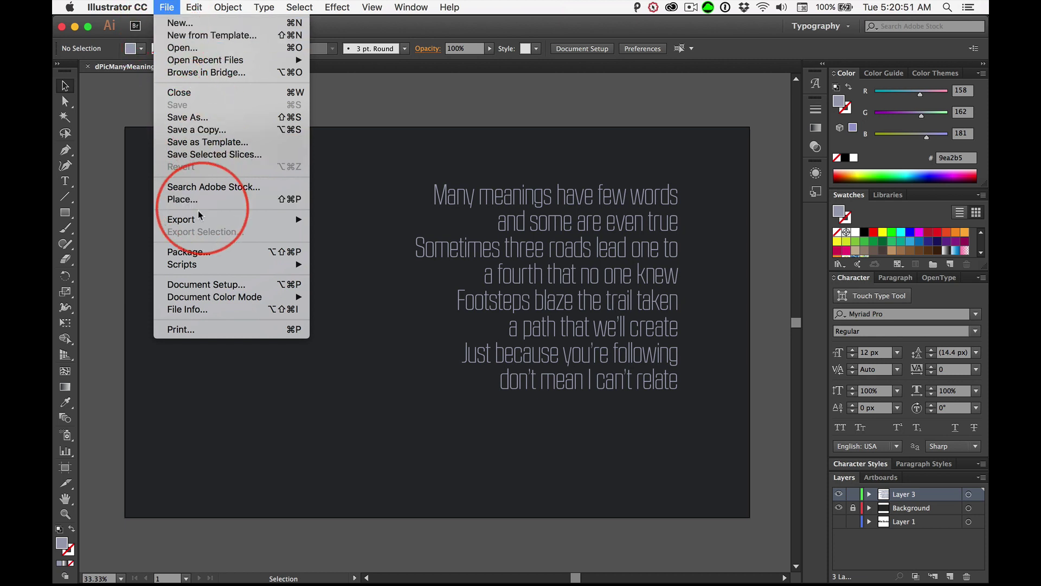
mouse_move(185, 219)
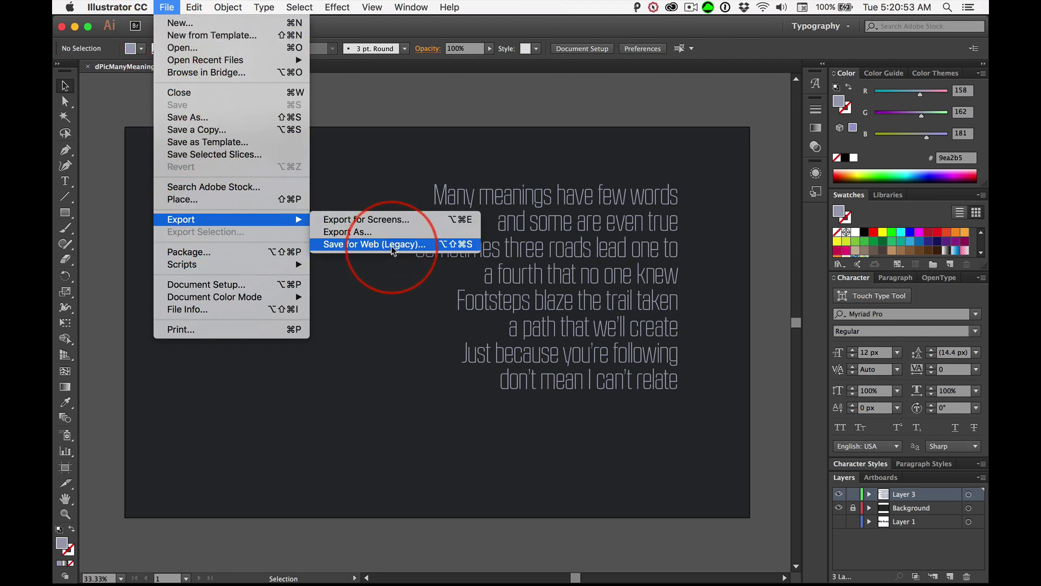
click(460, 248)
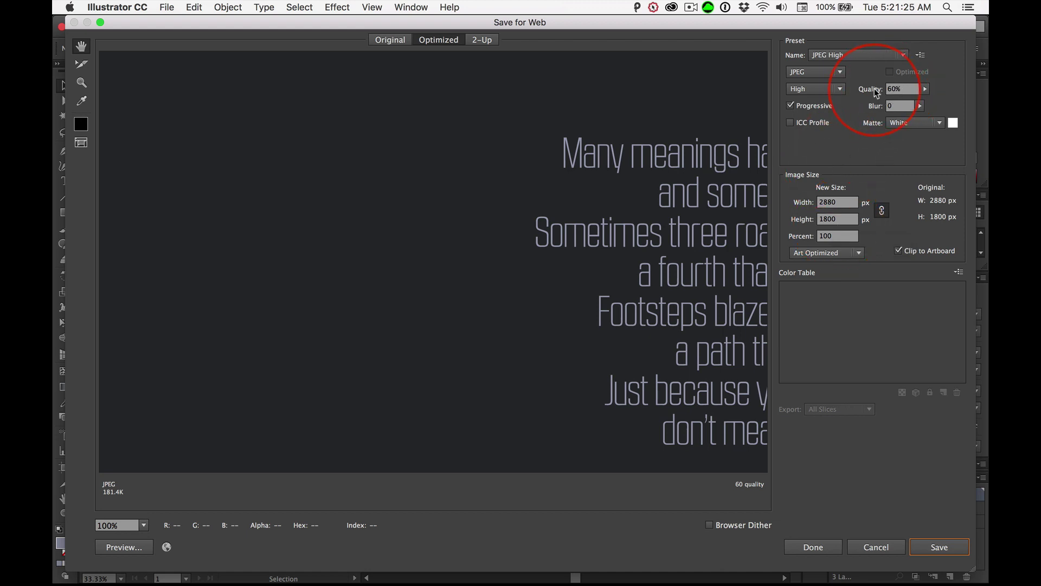
Try the GIF 32 Dithered export preset, and return the preset to JPEG High
click(827, 57)
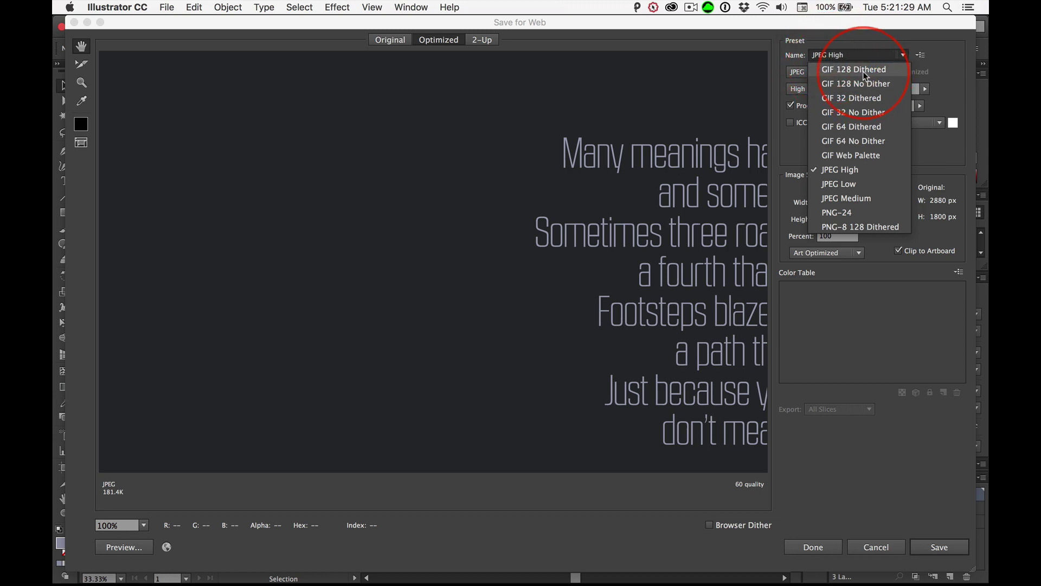
click(849, 98)
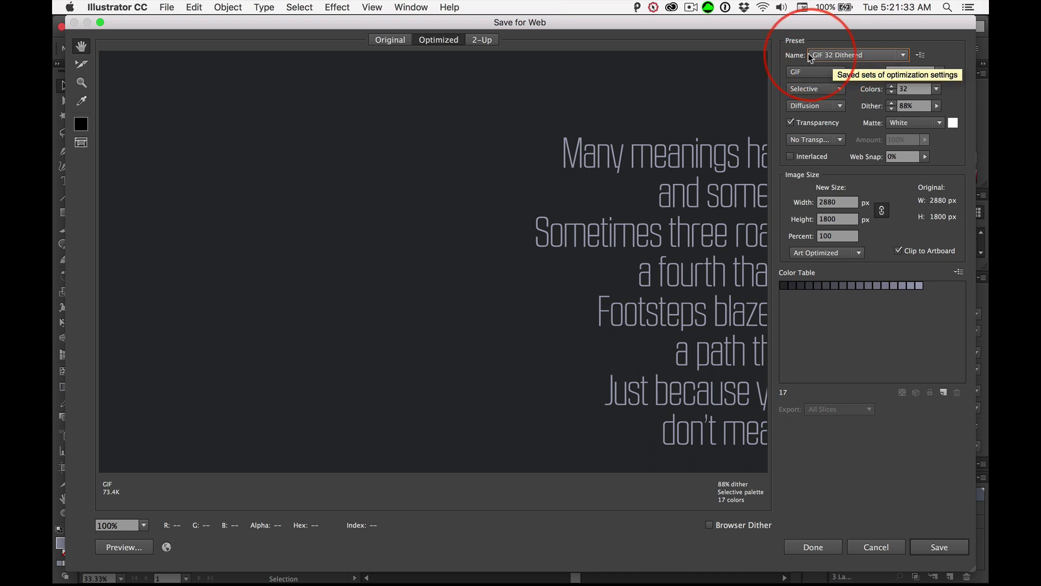
click(835, 56)
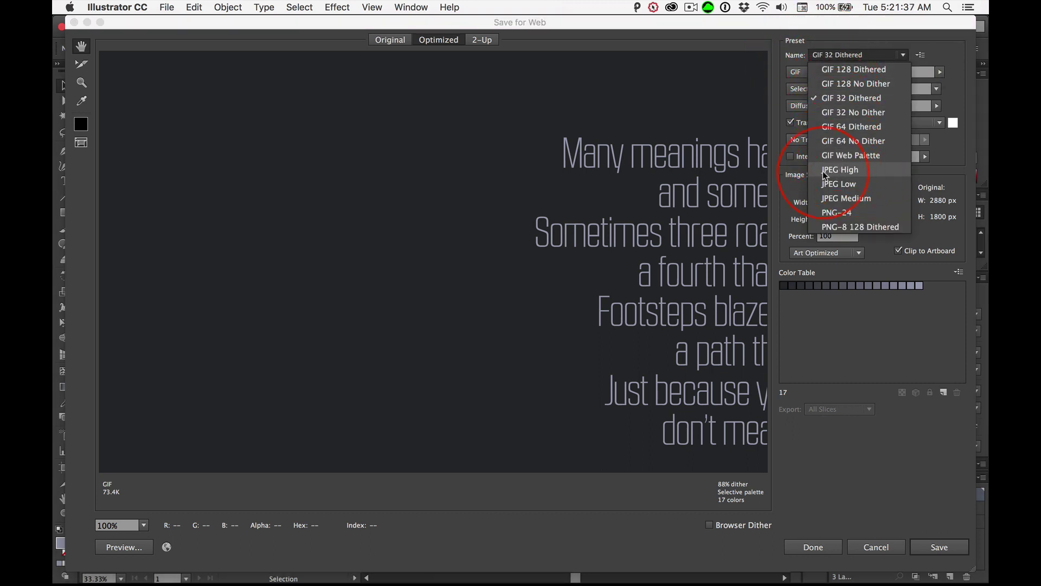
click(847, 169)
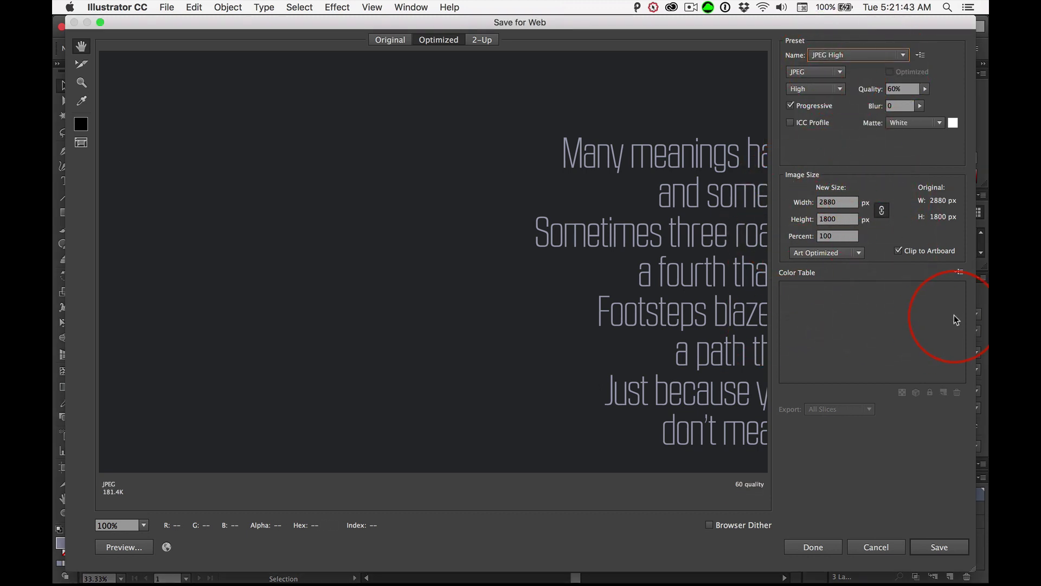
Proceed to saving the optimized JPEG and display the Documents folder in column view after trying icon and list views
click(940, 548)
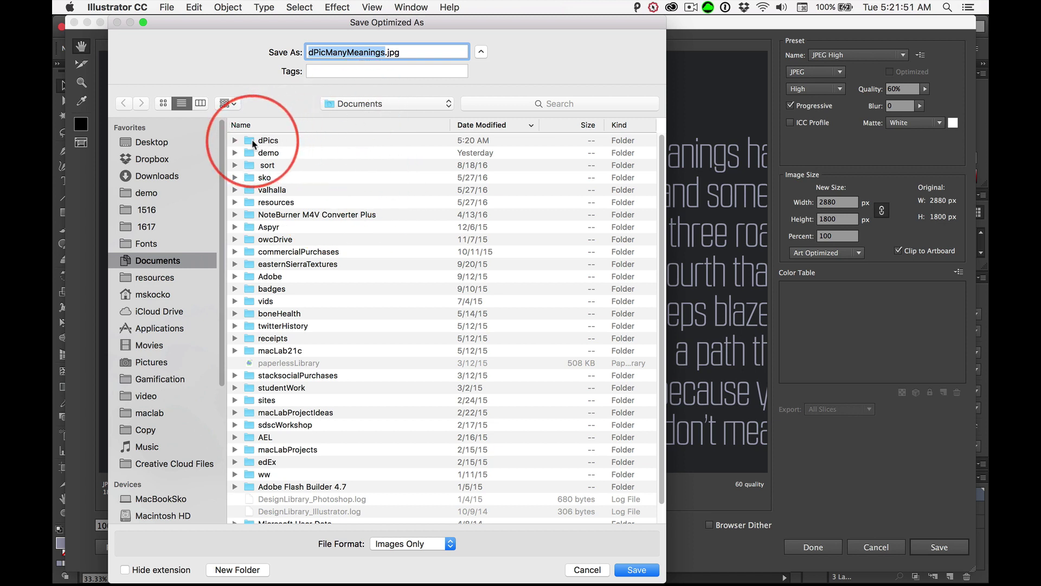
click(164, 104)
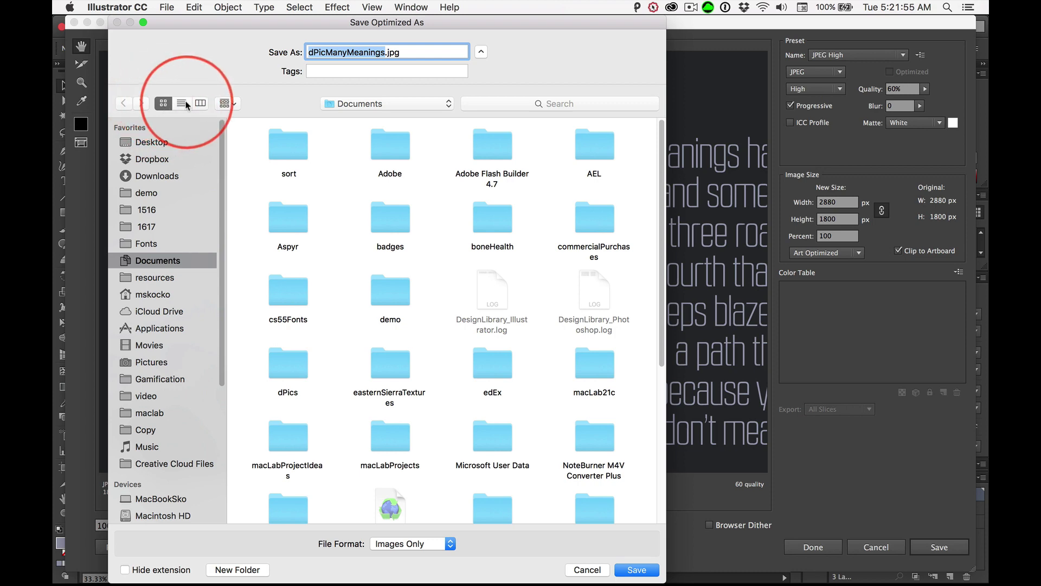
click(183, 103)
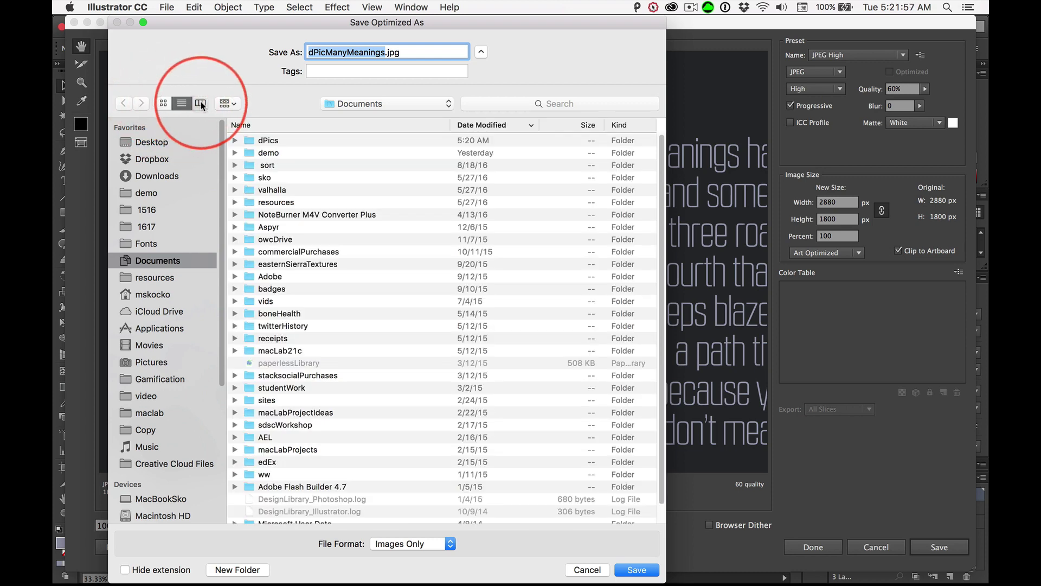
click(201, 104)
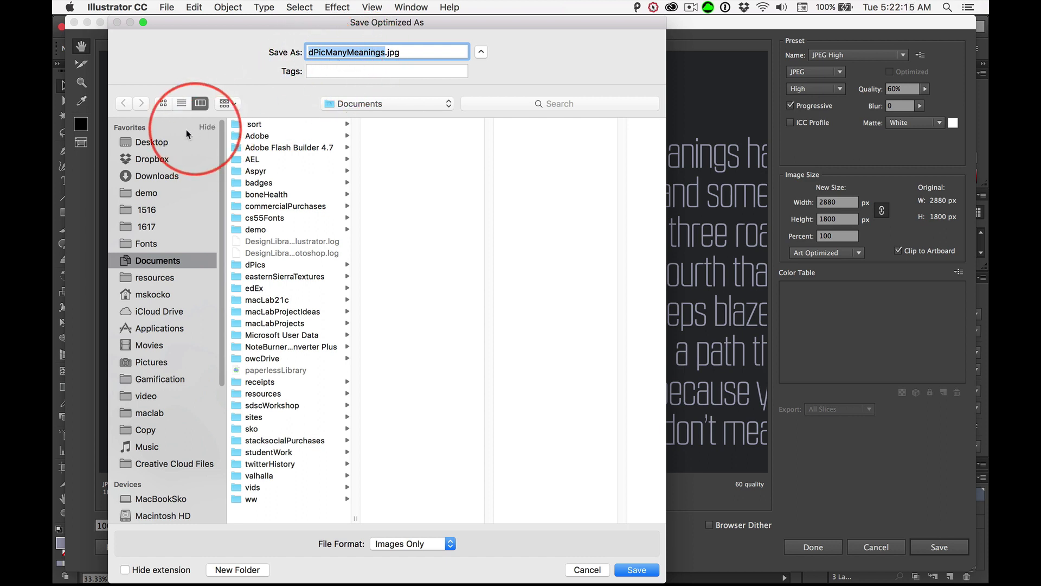
Choose the Pictures folder as the location for the optimized JPEG
click(154, 363)
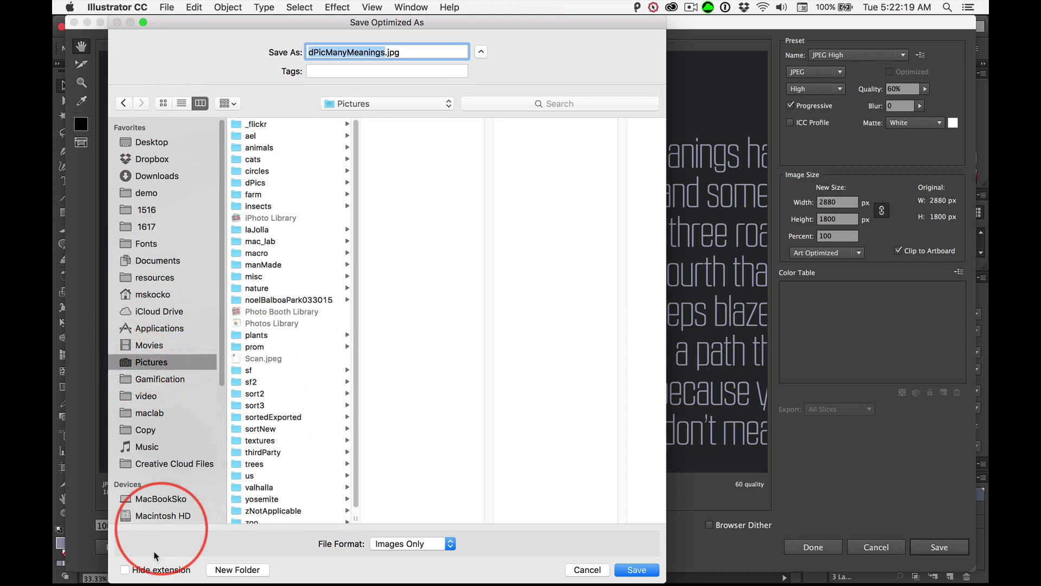
click(227, 571)
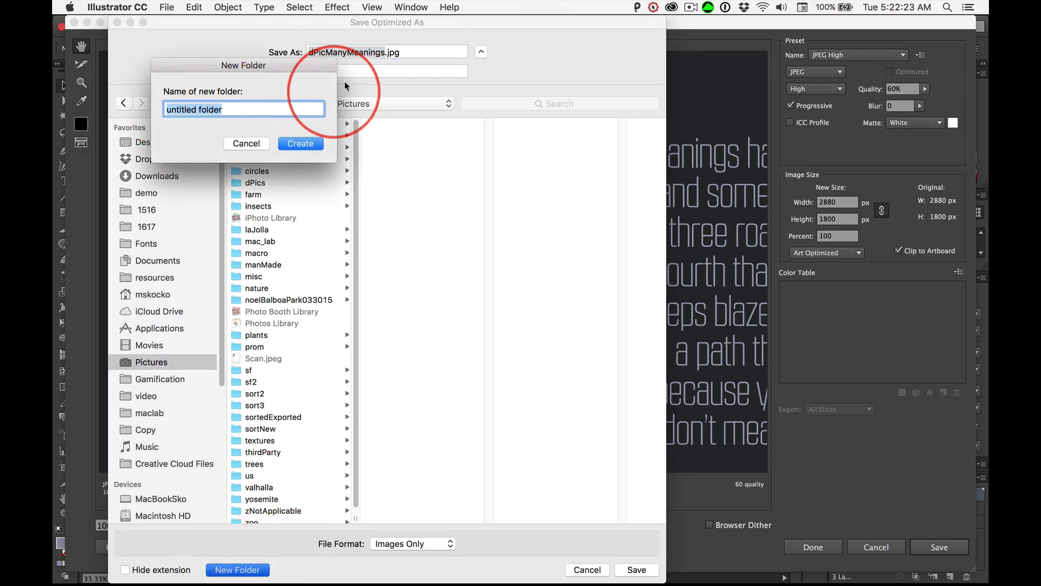
text(dPi)
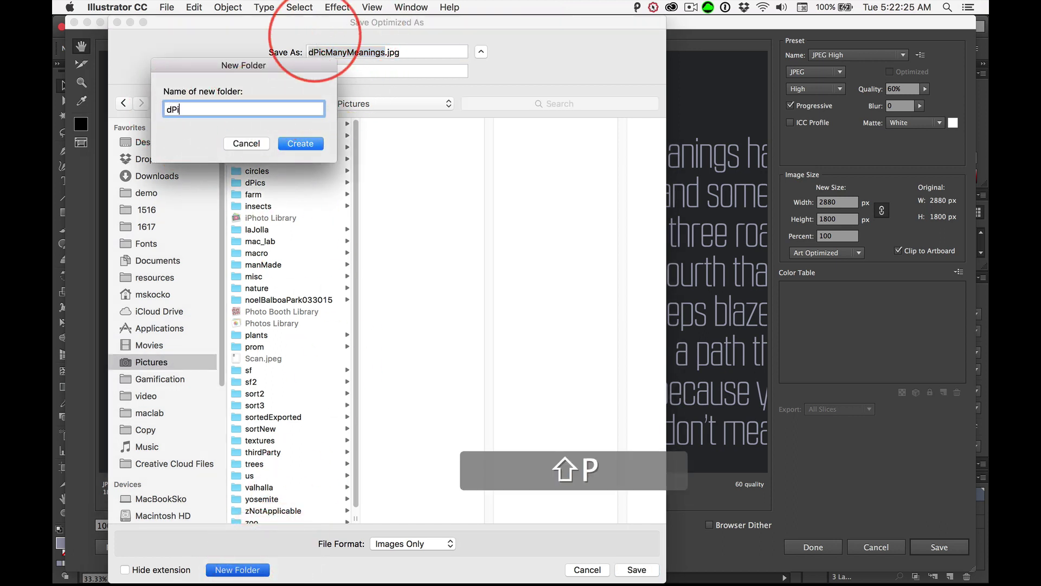
text(cs)
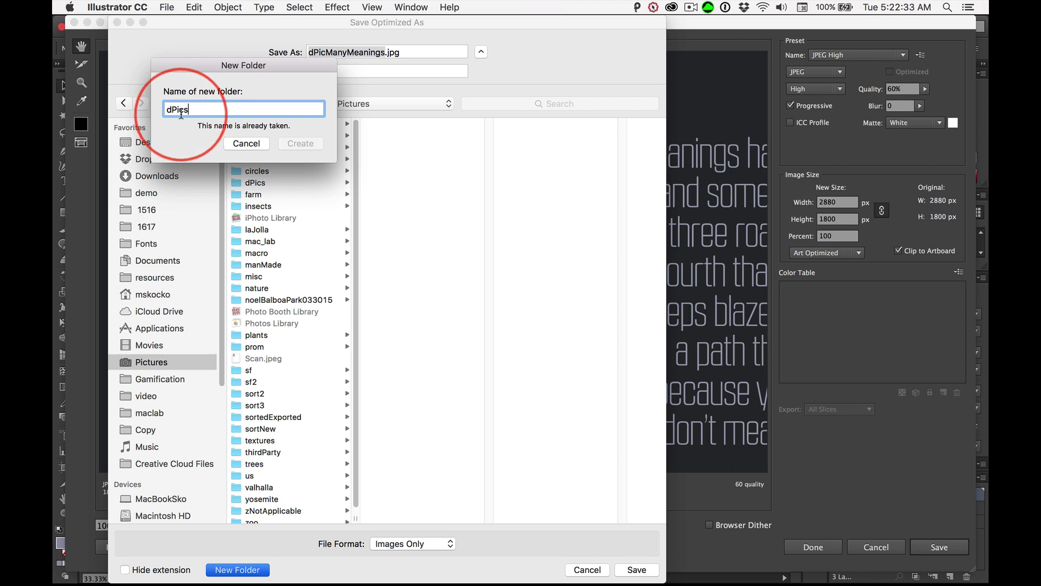
click(242, 144)
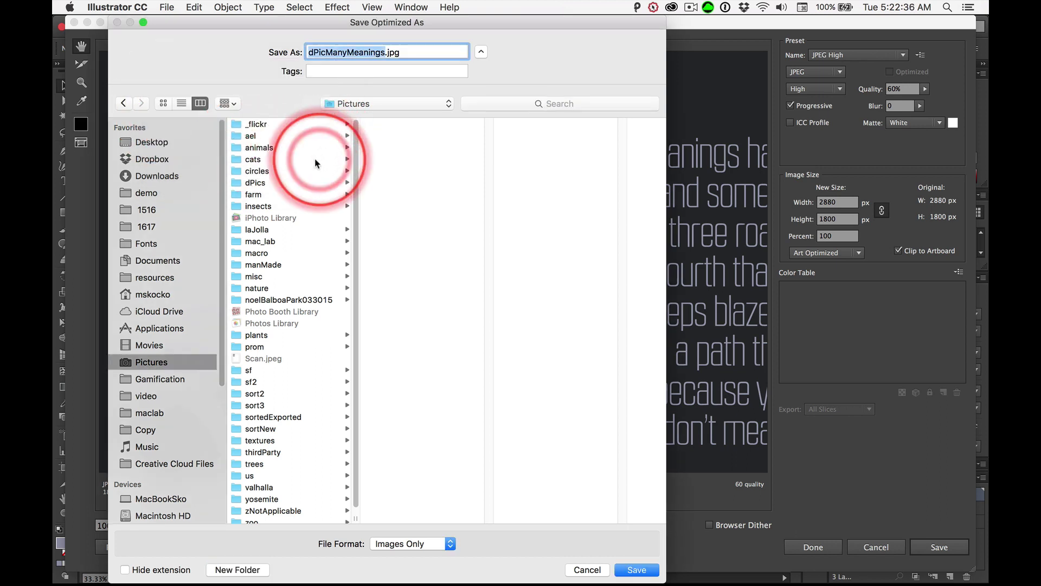
Save the optimized JPEG in the dPics folder inside Pictures, and save the Illustrator document
click(251, 185)
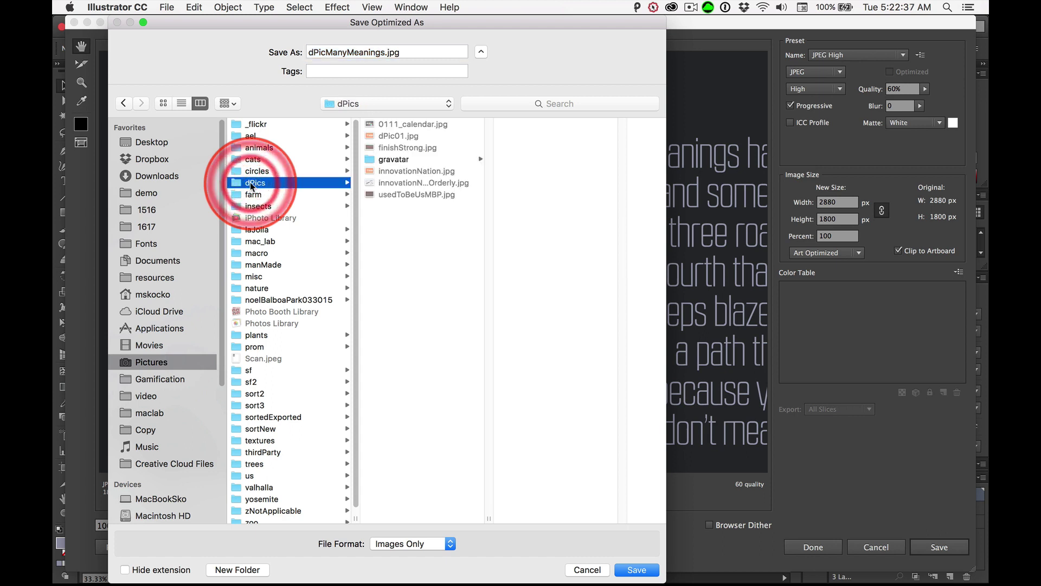
click(638, 570)
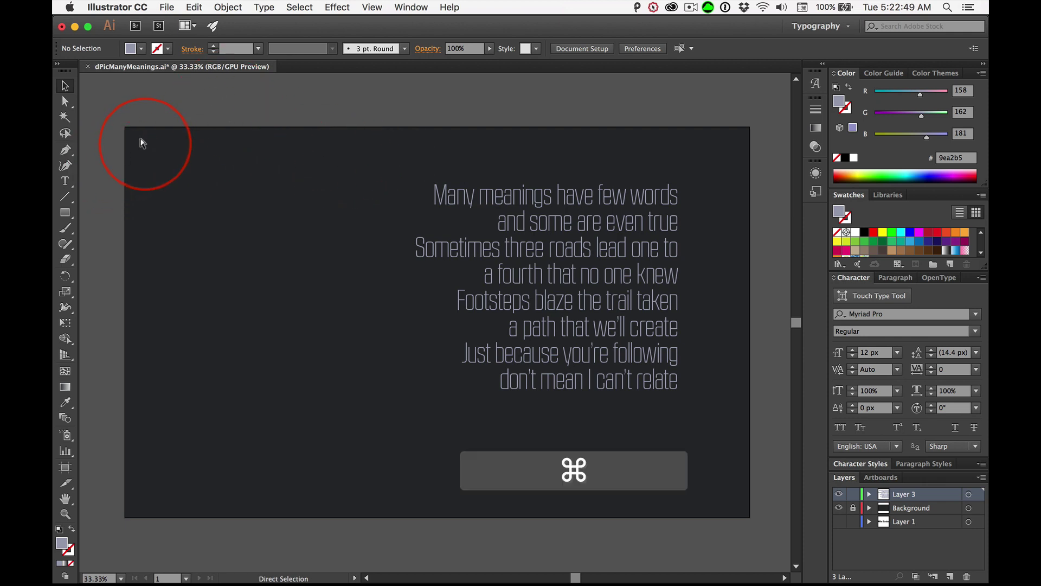
key(super+s)
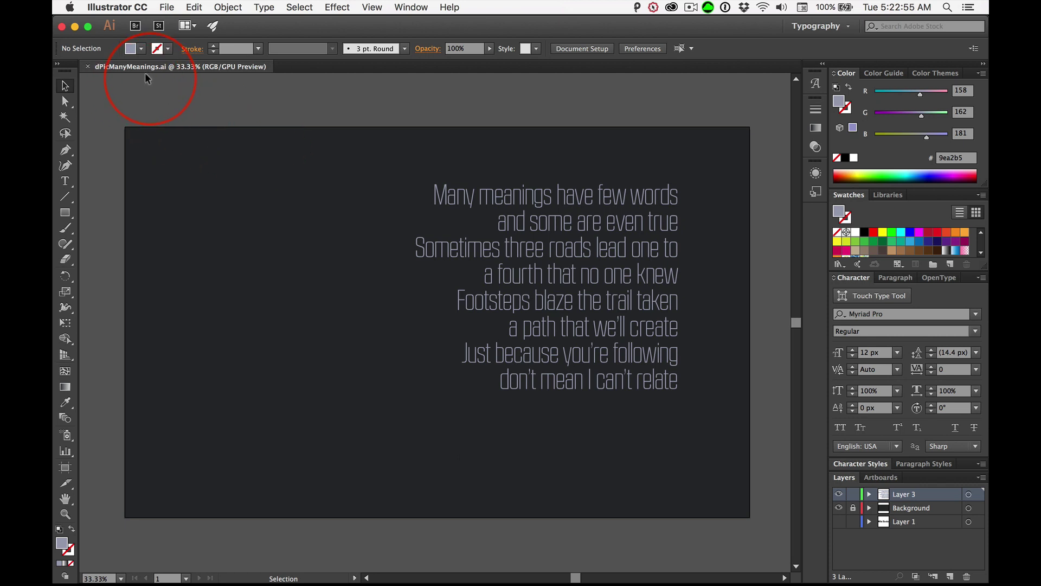
Switch to Finder and hide all other applications to reveal the desktop
key(super+Tab)
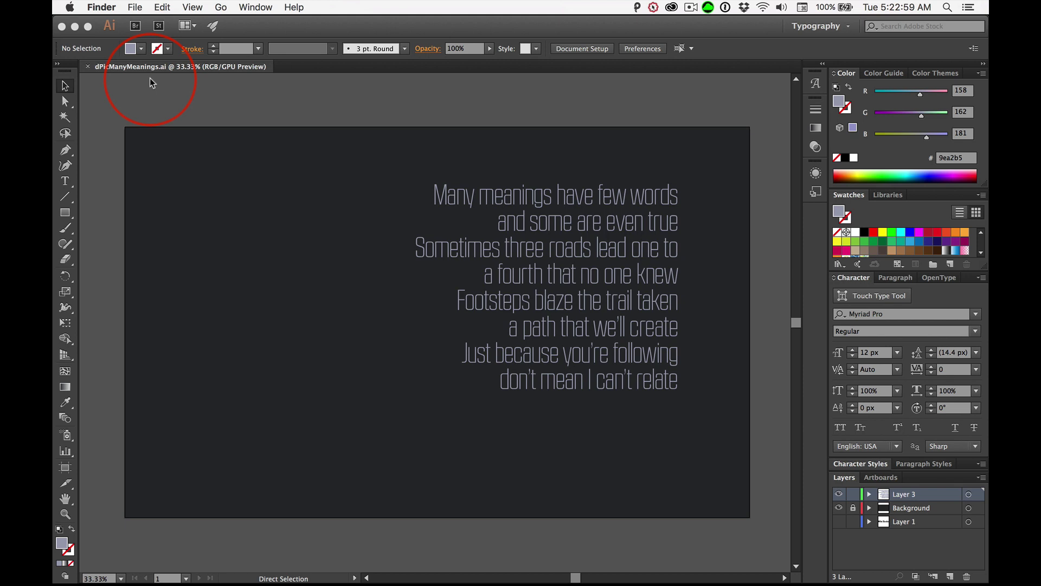
click(135, 7)
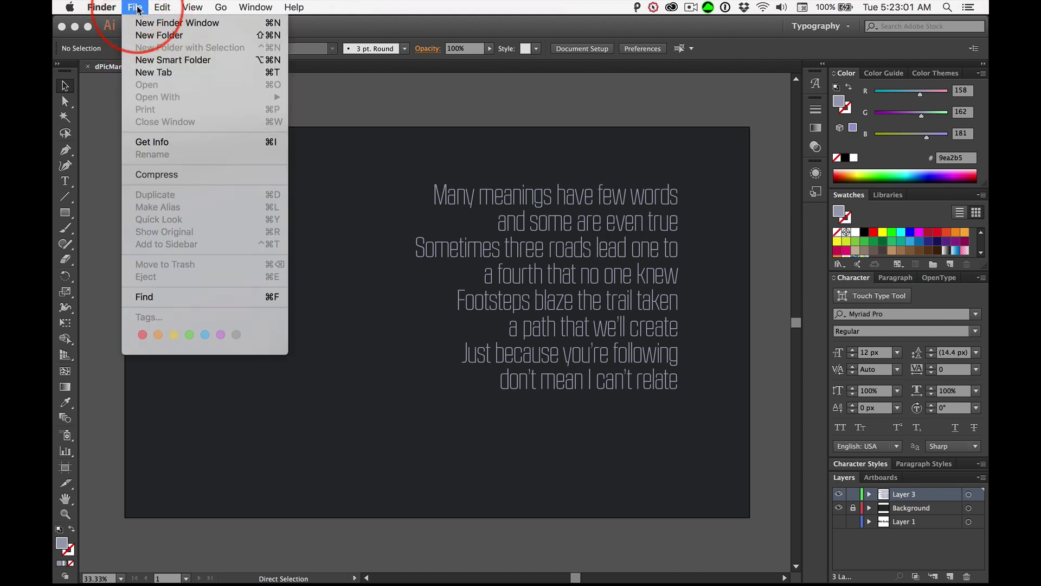
mouse_move(103, 10)
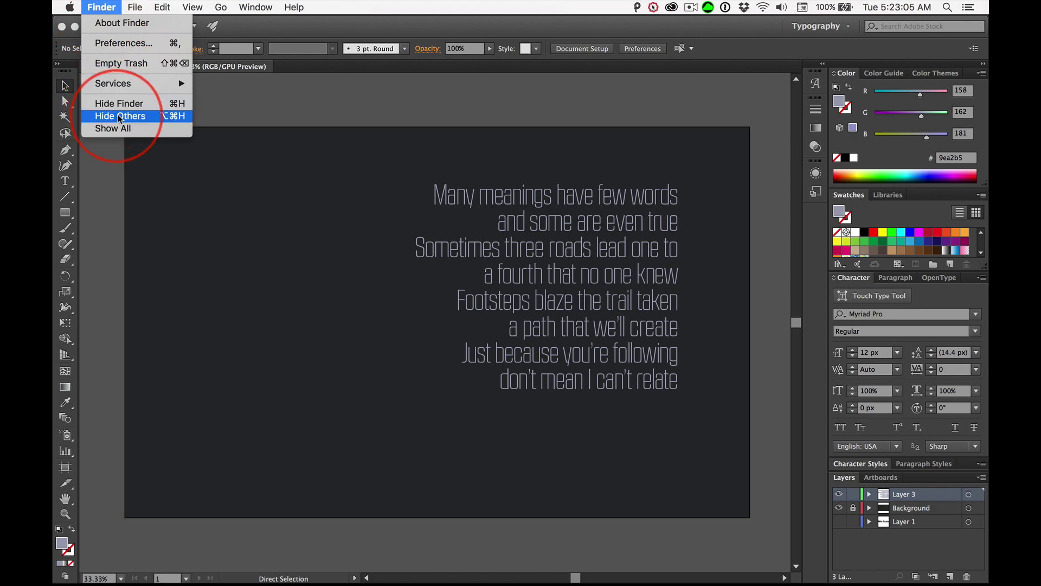
click(179, 117)
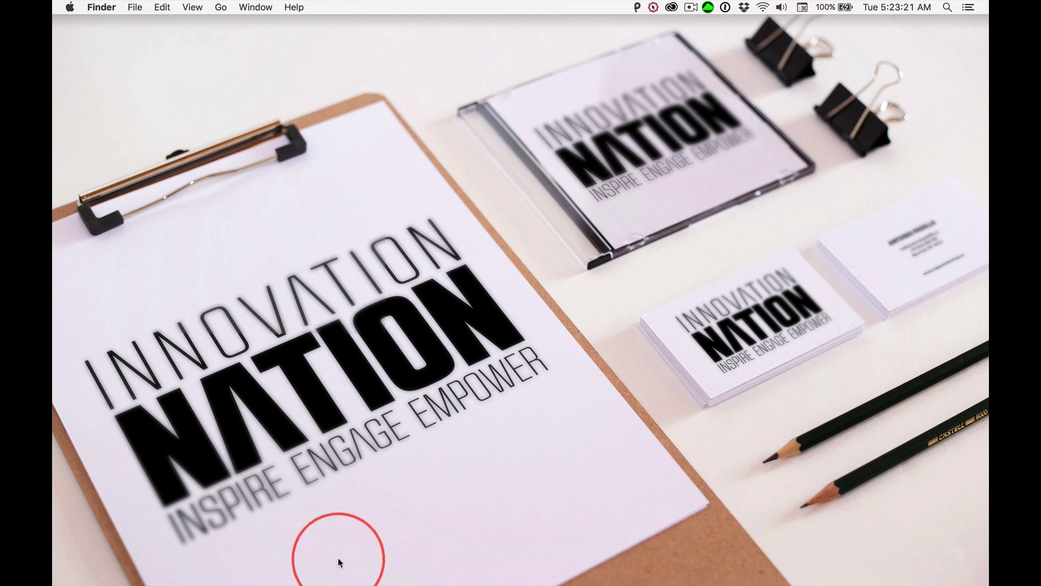
Open the Desktop & Screen Saver settings in System Preferences
mouse_move(368, 583)
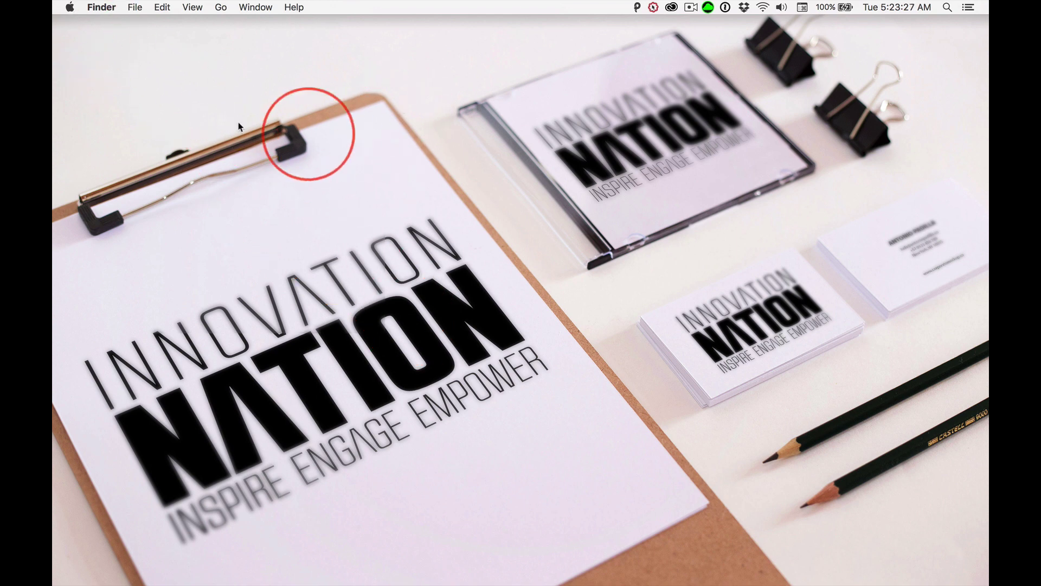
click(69, 7)
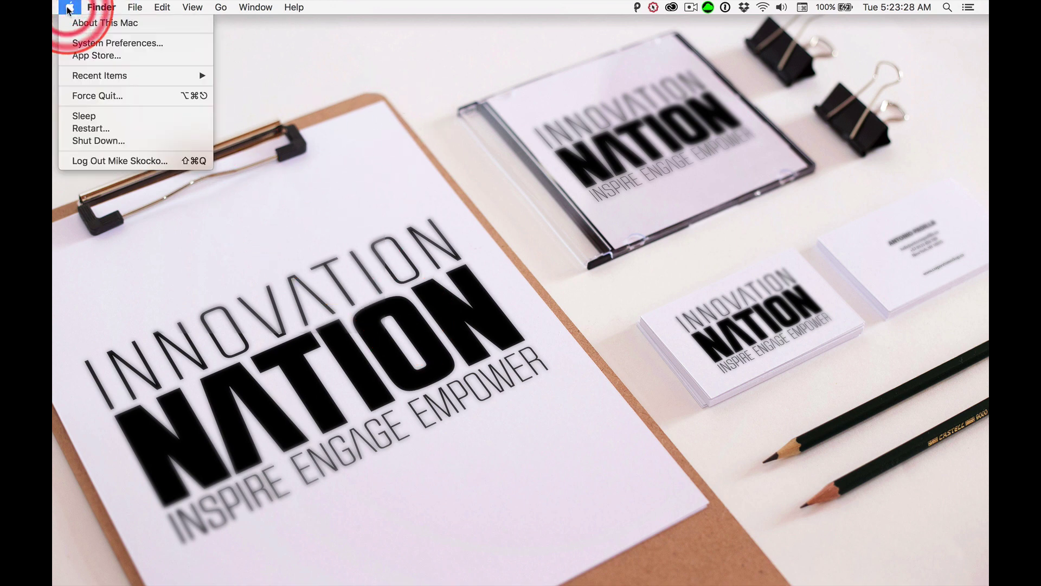
click(101, 44)
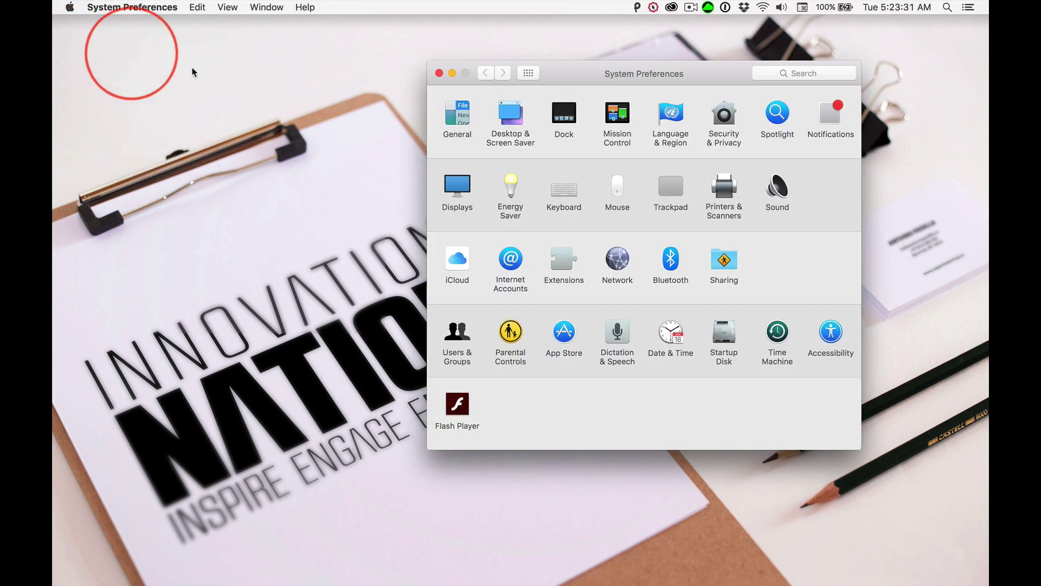
click(509, 114)
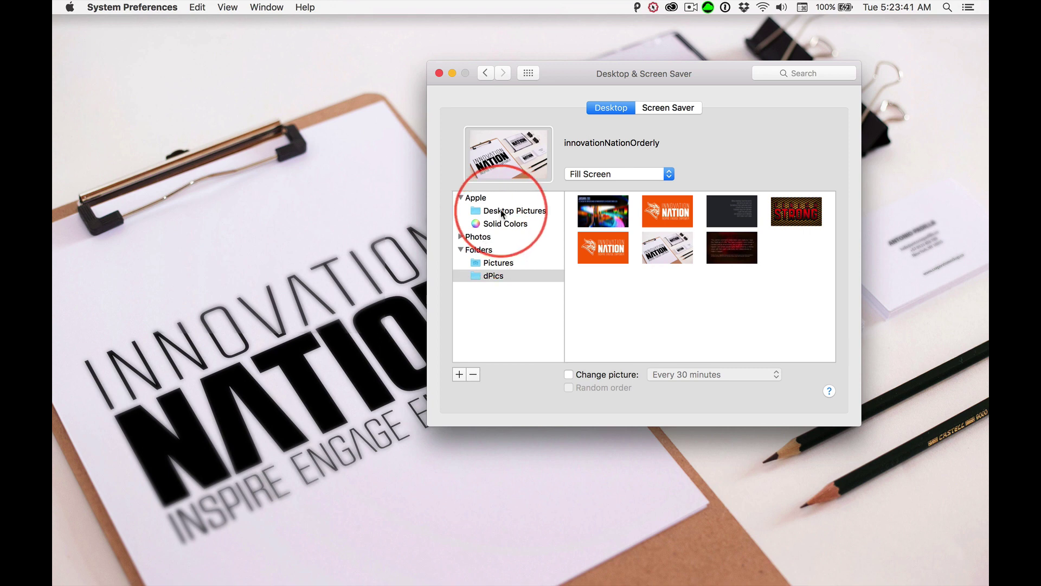
Browse the images in Apple's Desktop Pictures collection and in the Pictures folder
click(520, 212)
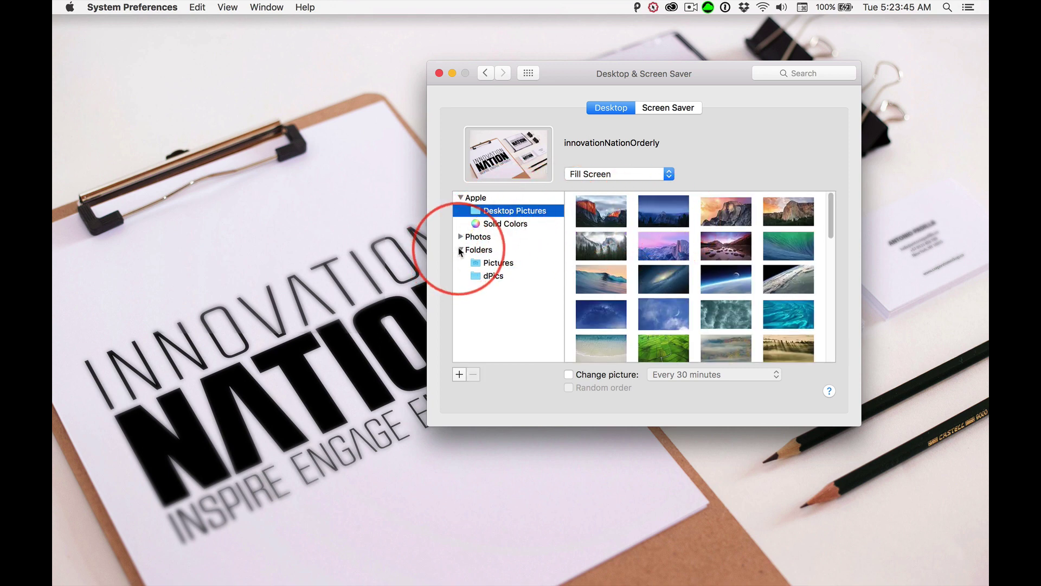
click(460, 250)
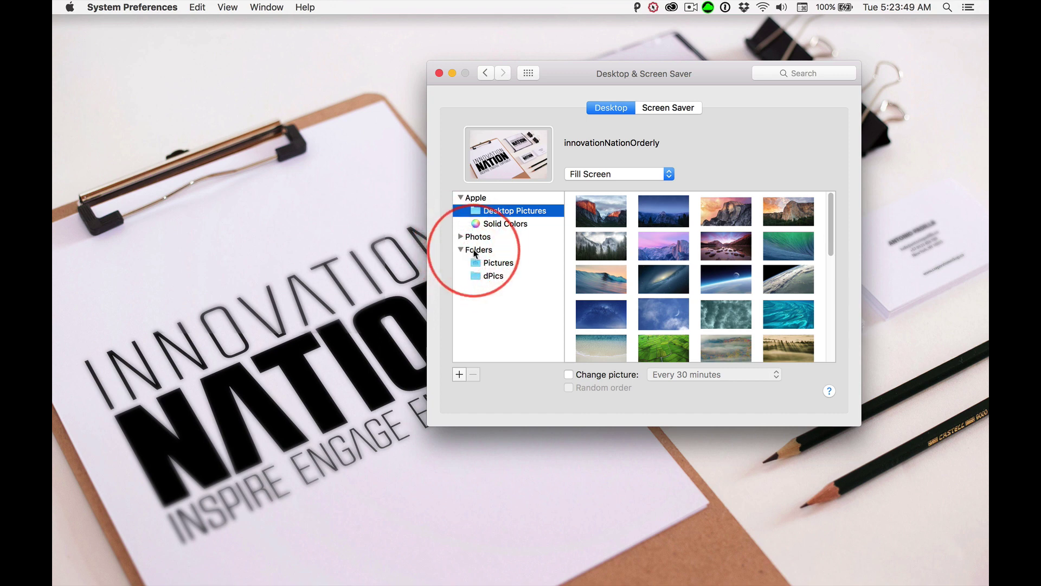
click(475, 266)
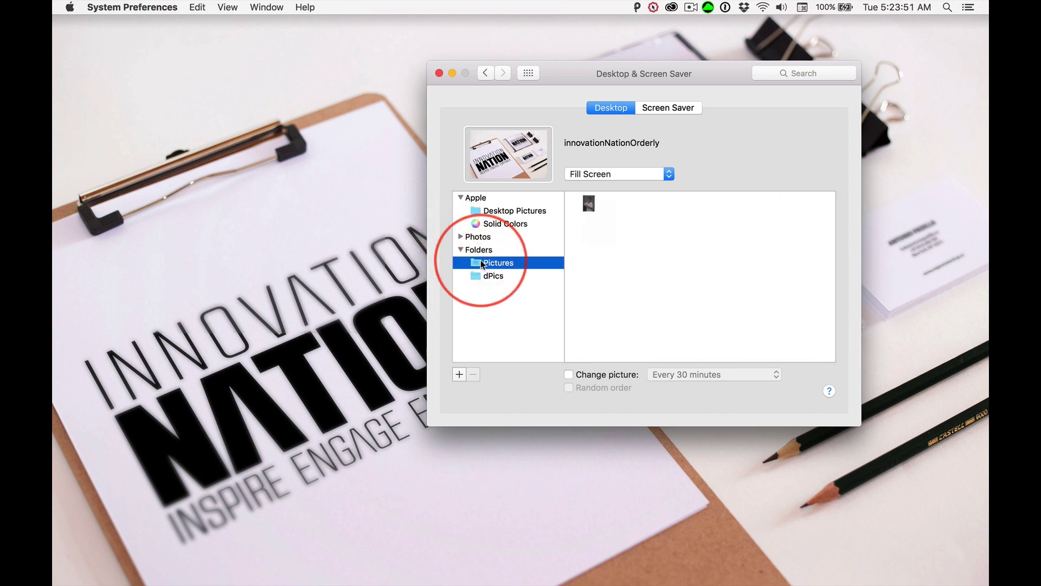
Set dPicManyMeanings from the dPics folder as the desktop picture and close System Preferences
click(475, 276)
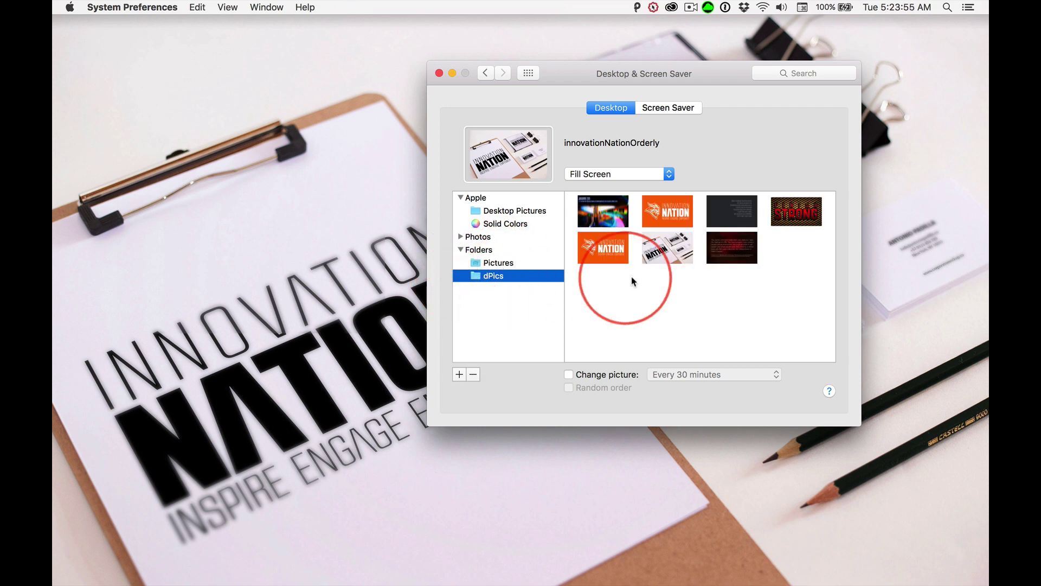
click(732, 209)
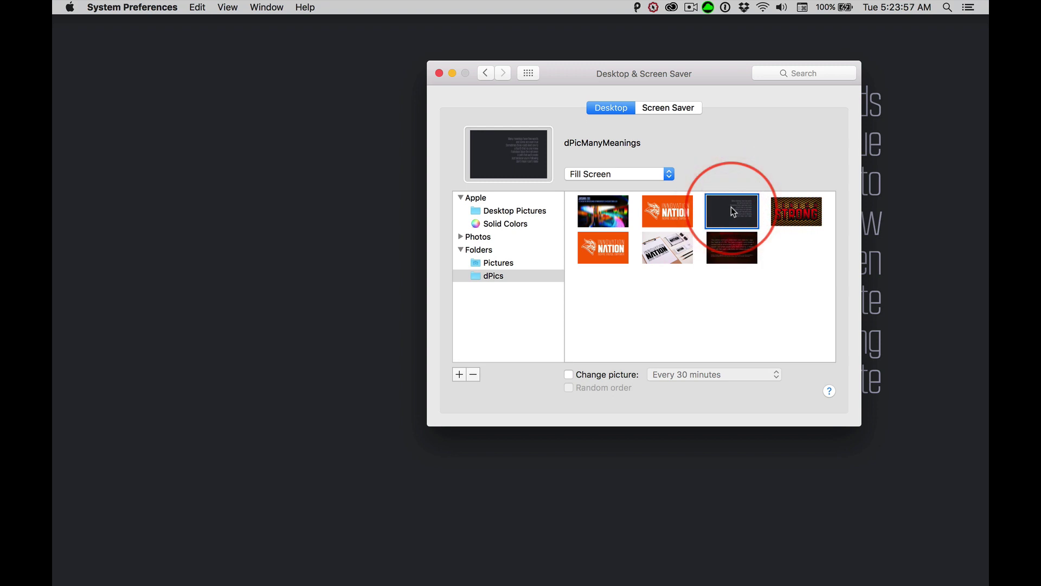
click(440, 73)
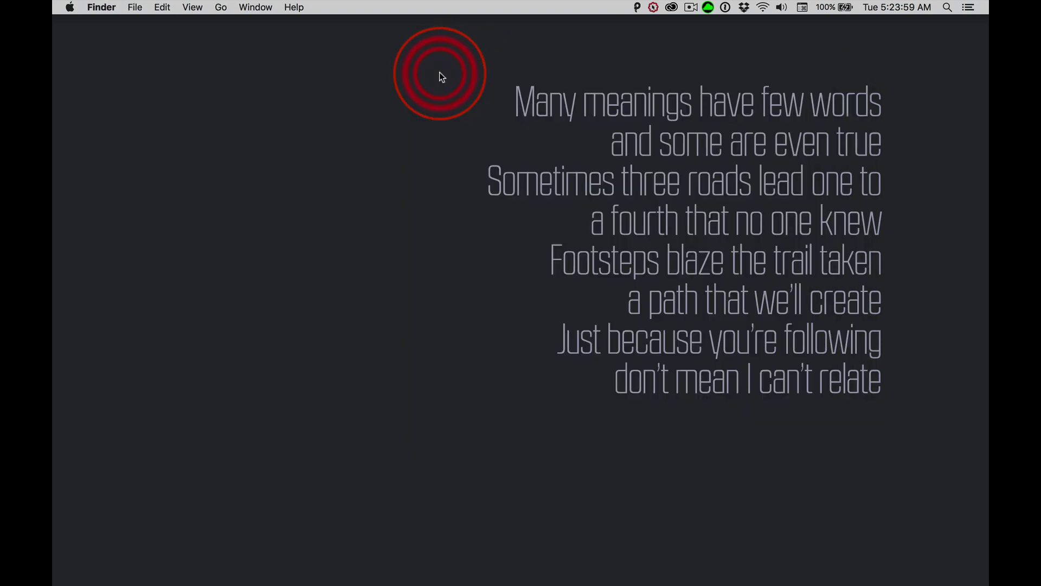